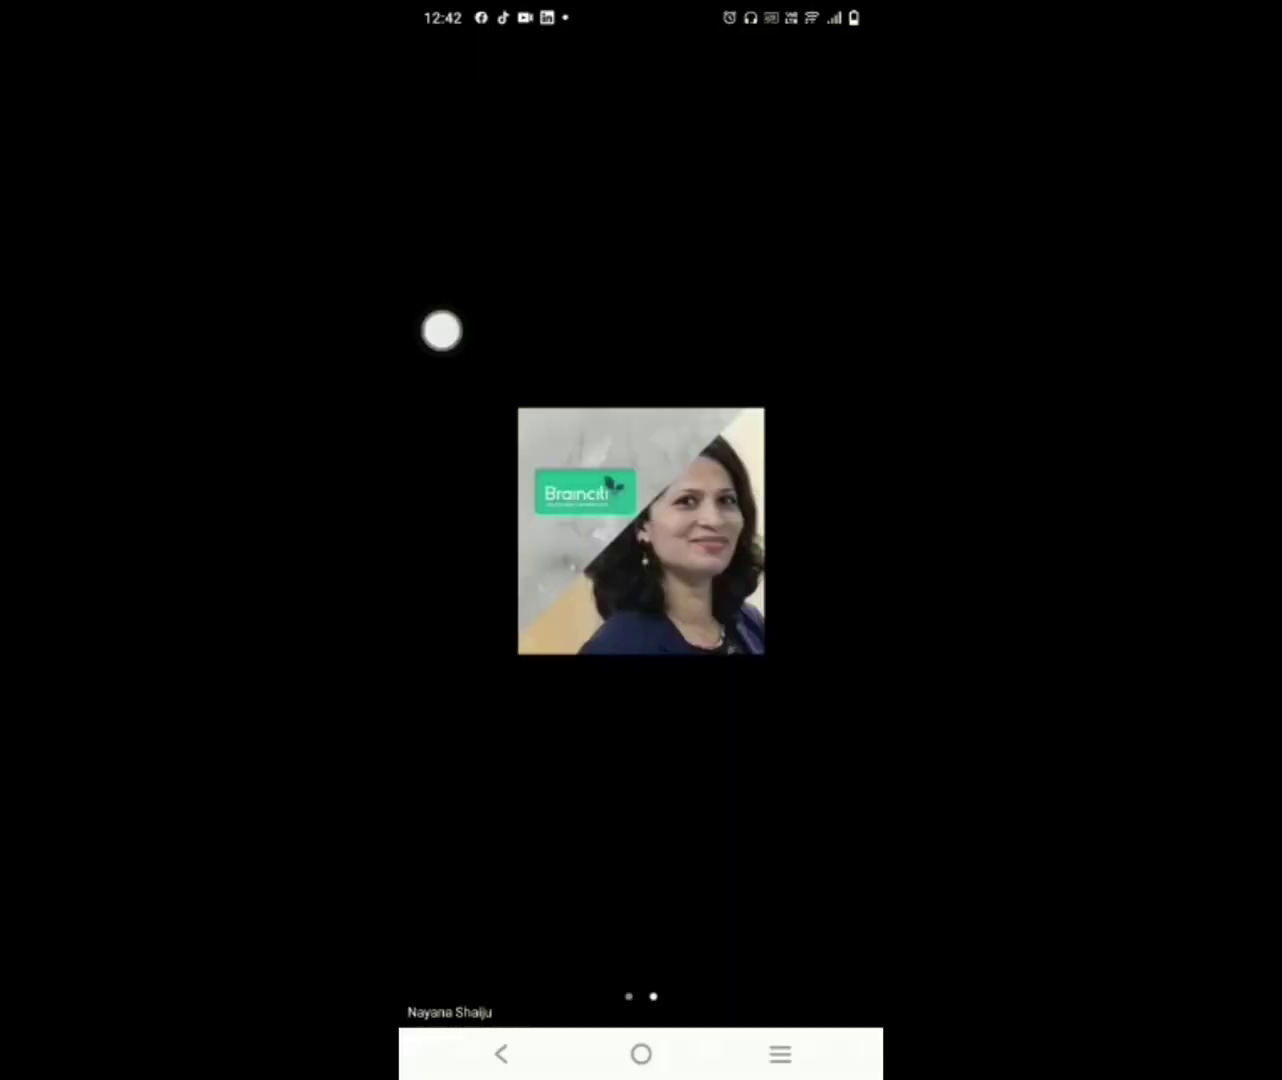
Open the Zoom meeting's sharing options to reach the Screen choice
click(698, 834)
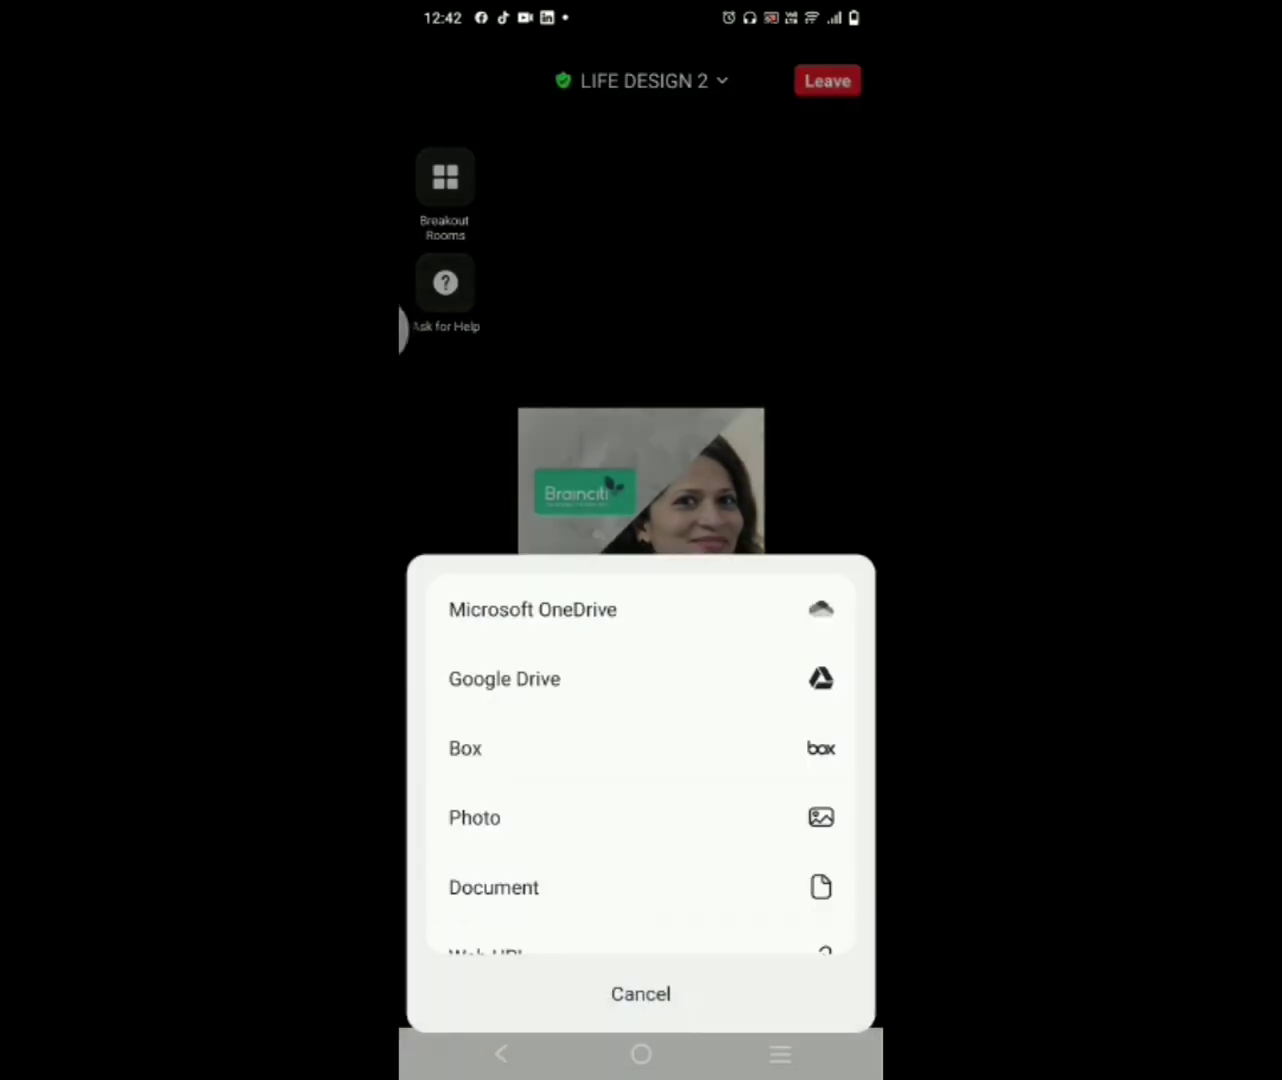
scroll(721, 769, down, 2)
scroll(721, 769, down, 3)
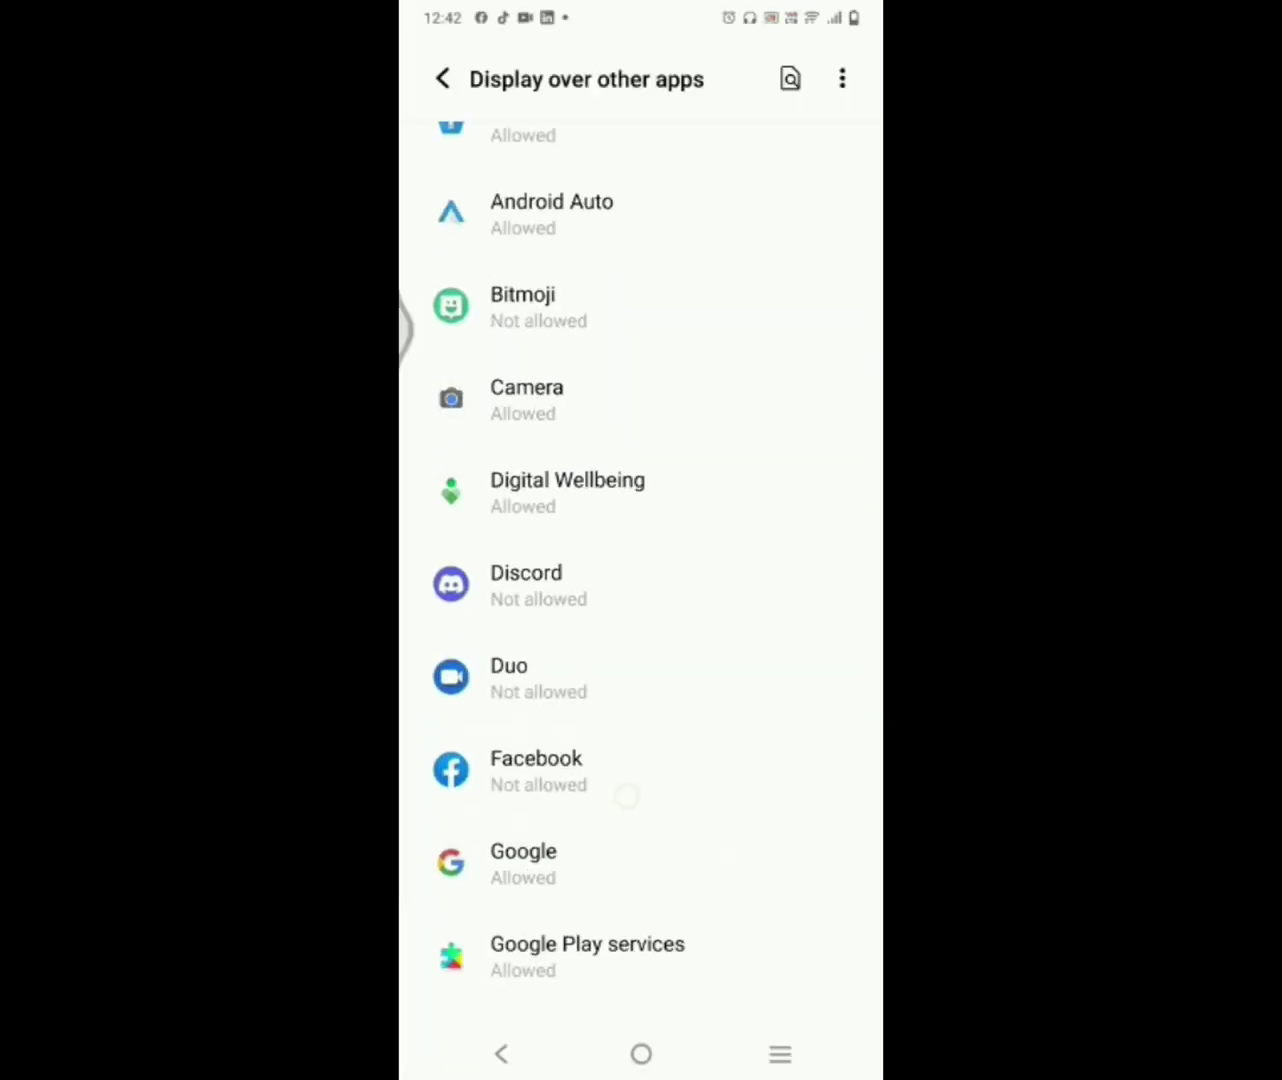
scroll(623, 792, down, 2)
scroll(623, 802, down, 2)
scroll(623, 877, down, 2)
scroll(623, 877, down, 3)
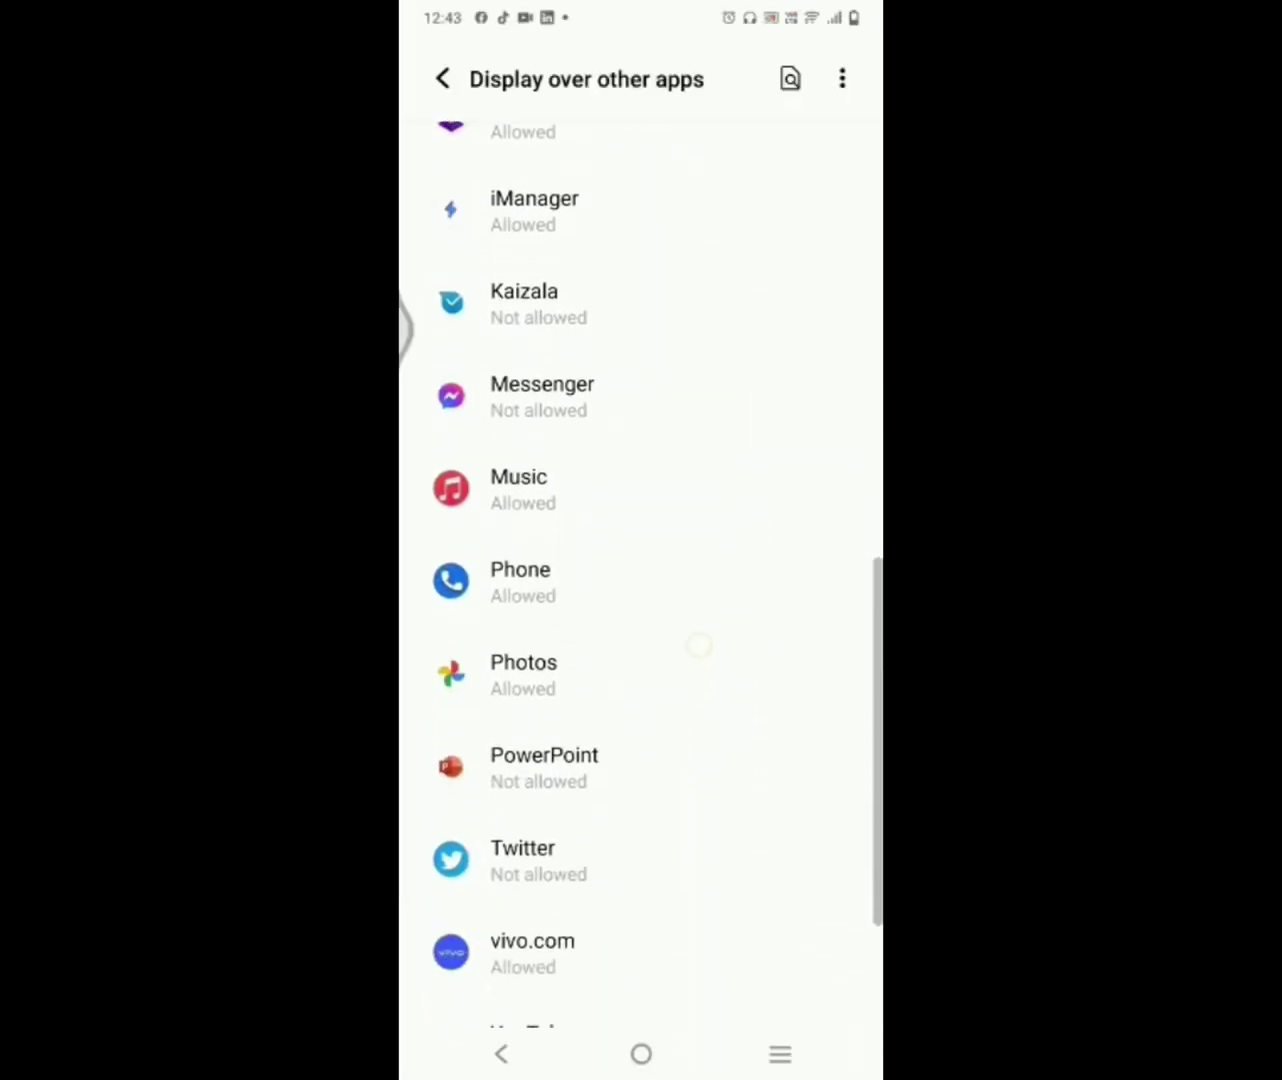
scroll(698, 644, down, 2)
scroll(670, 860, down, 1)
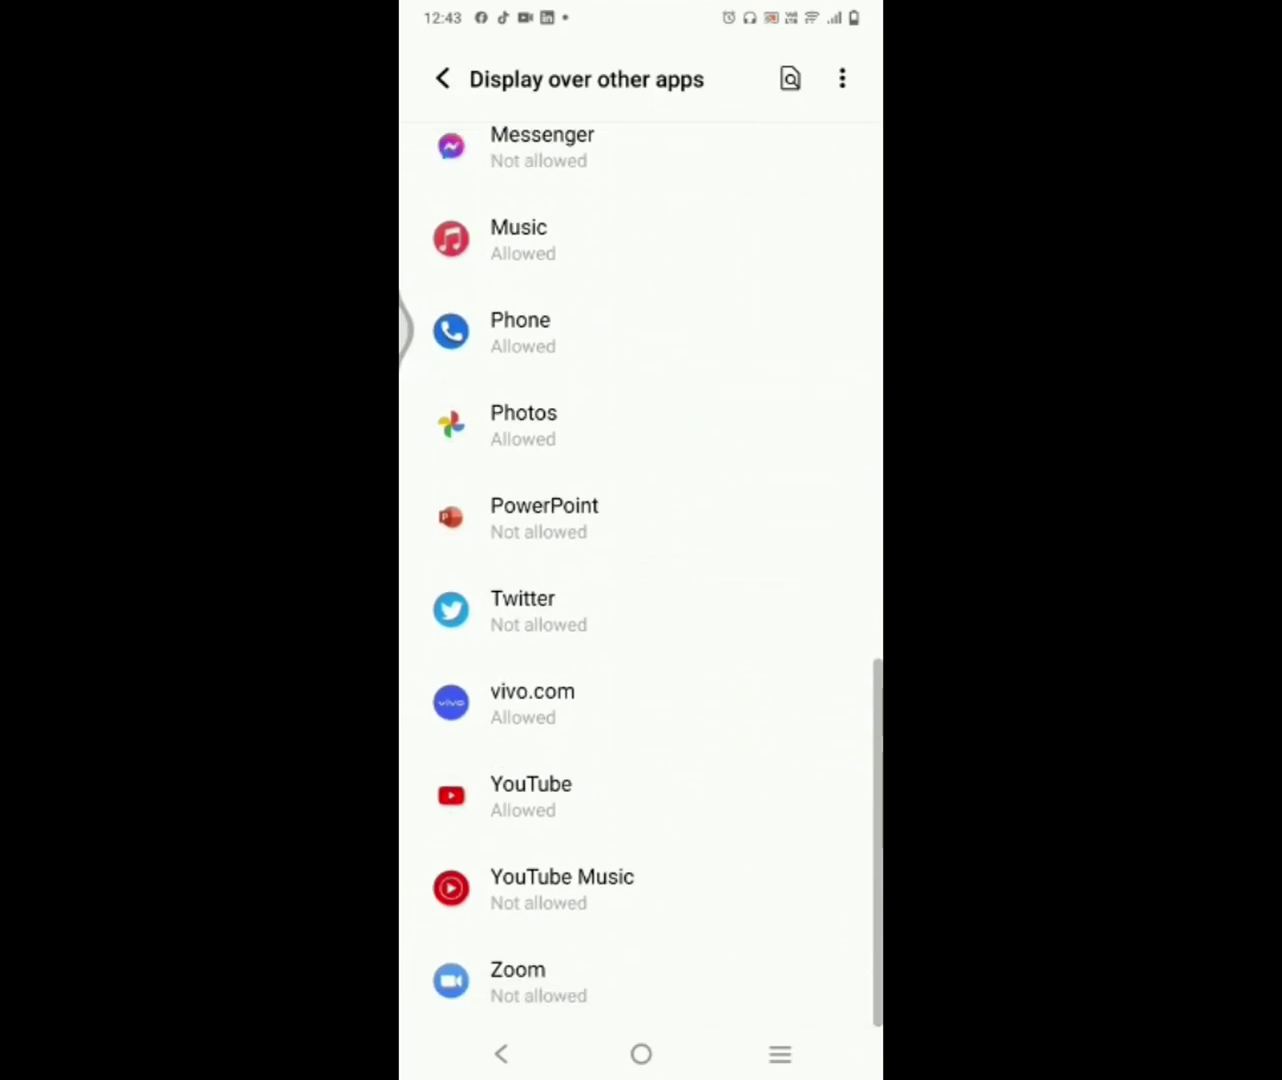
Turn on Allow display over other apps for PowerPoint, then for Zoom
click(655, 527)
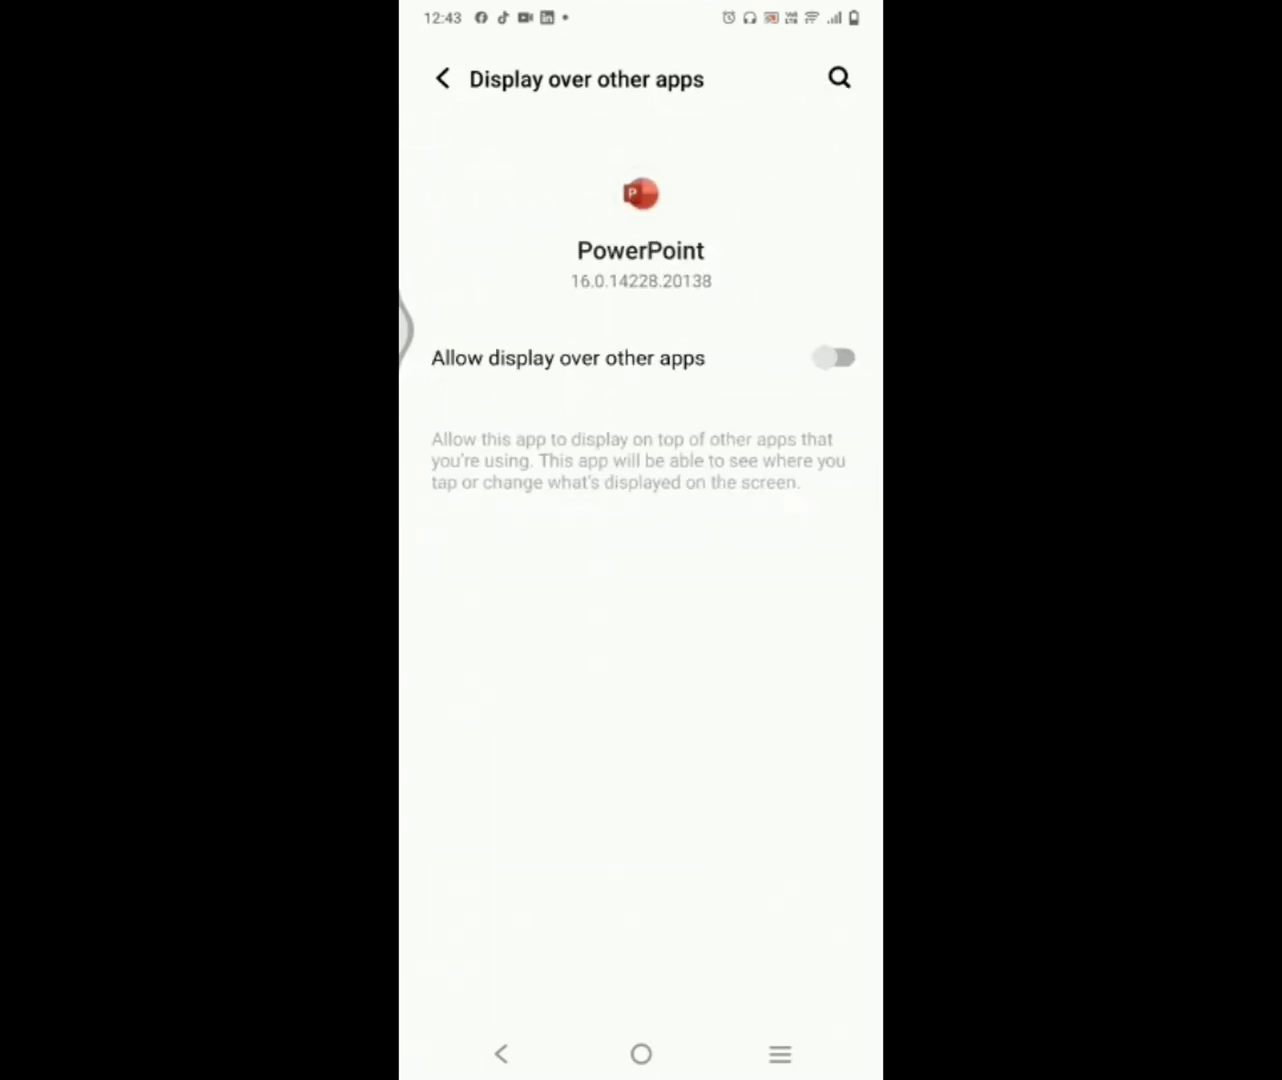
click(834, 357)
click(442, 78)
scroll(666, 798, down, 1)
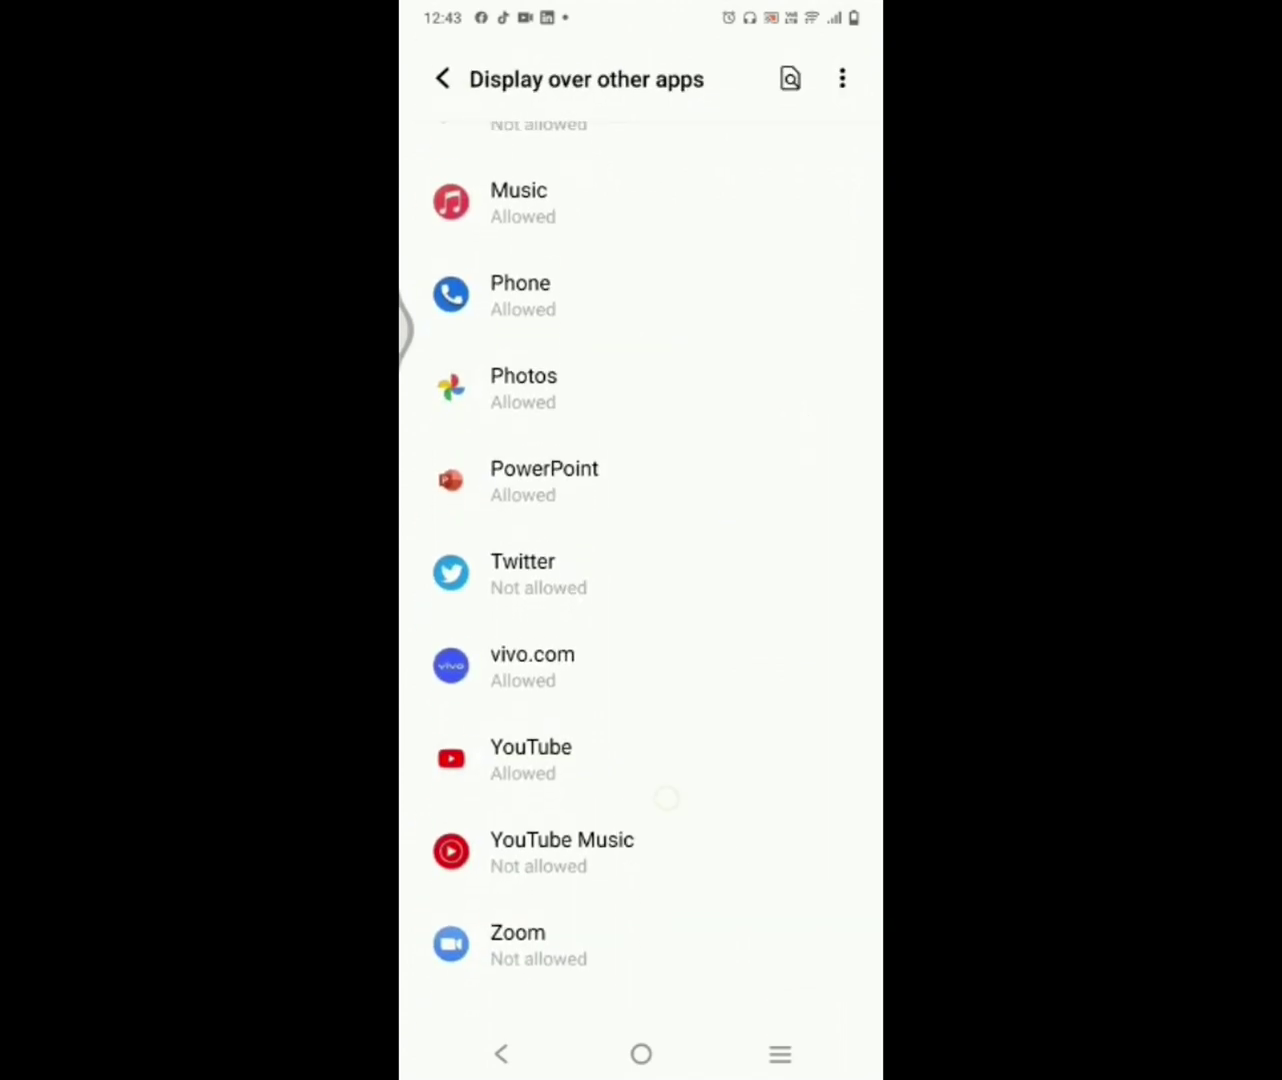
click(641, 976)
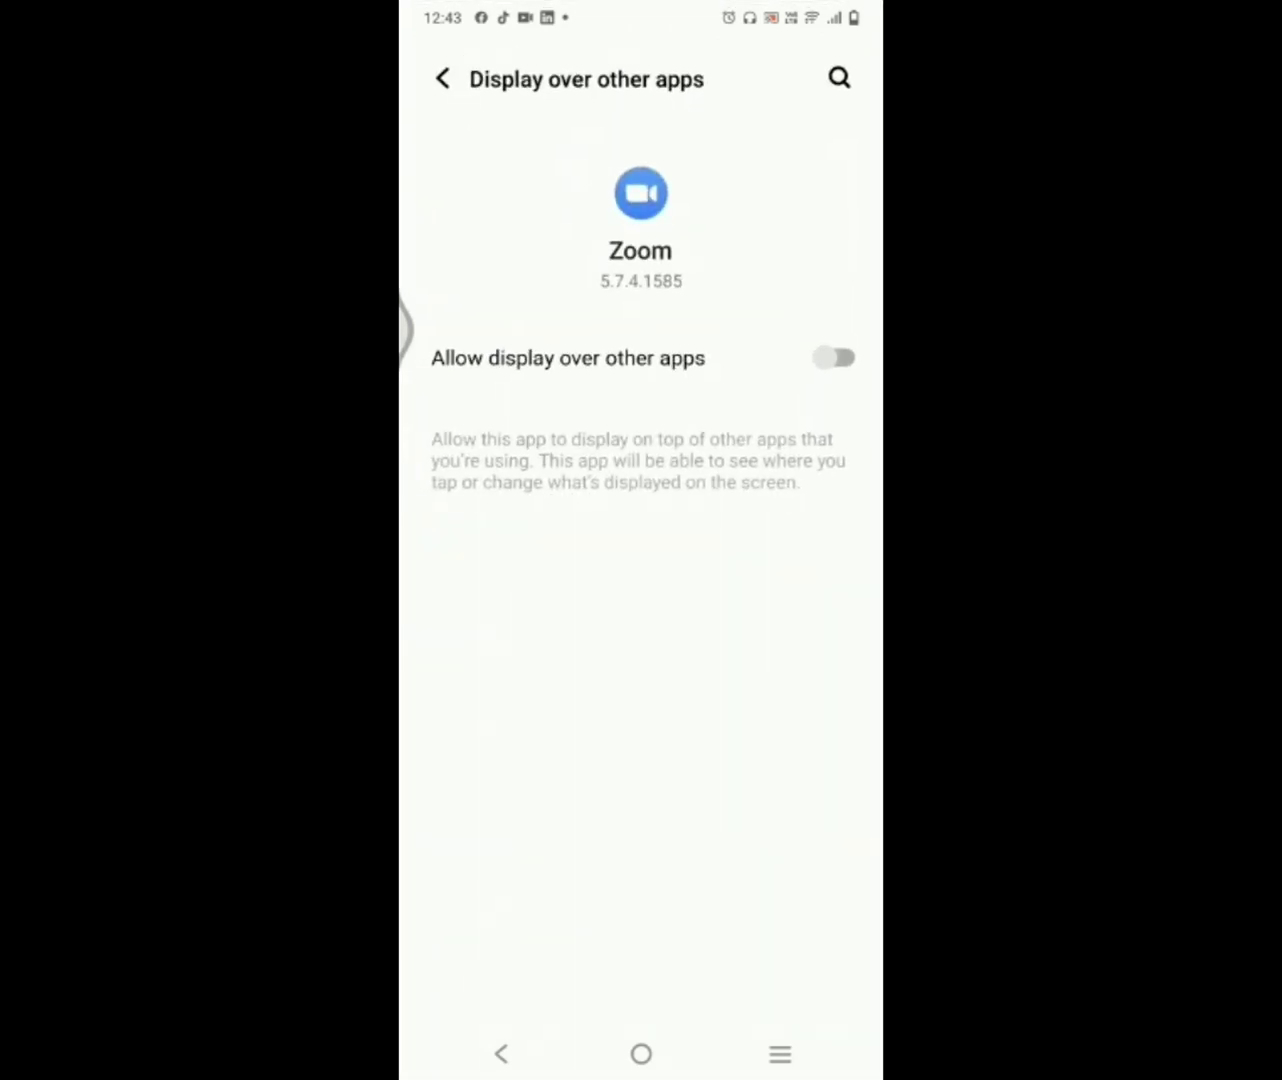
click(833, 357)
click(442, 78)
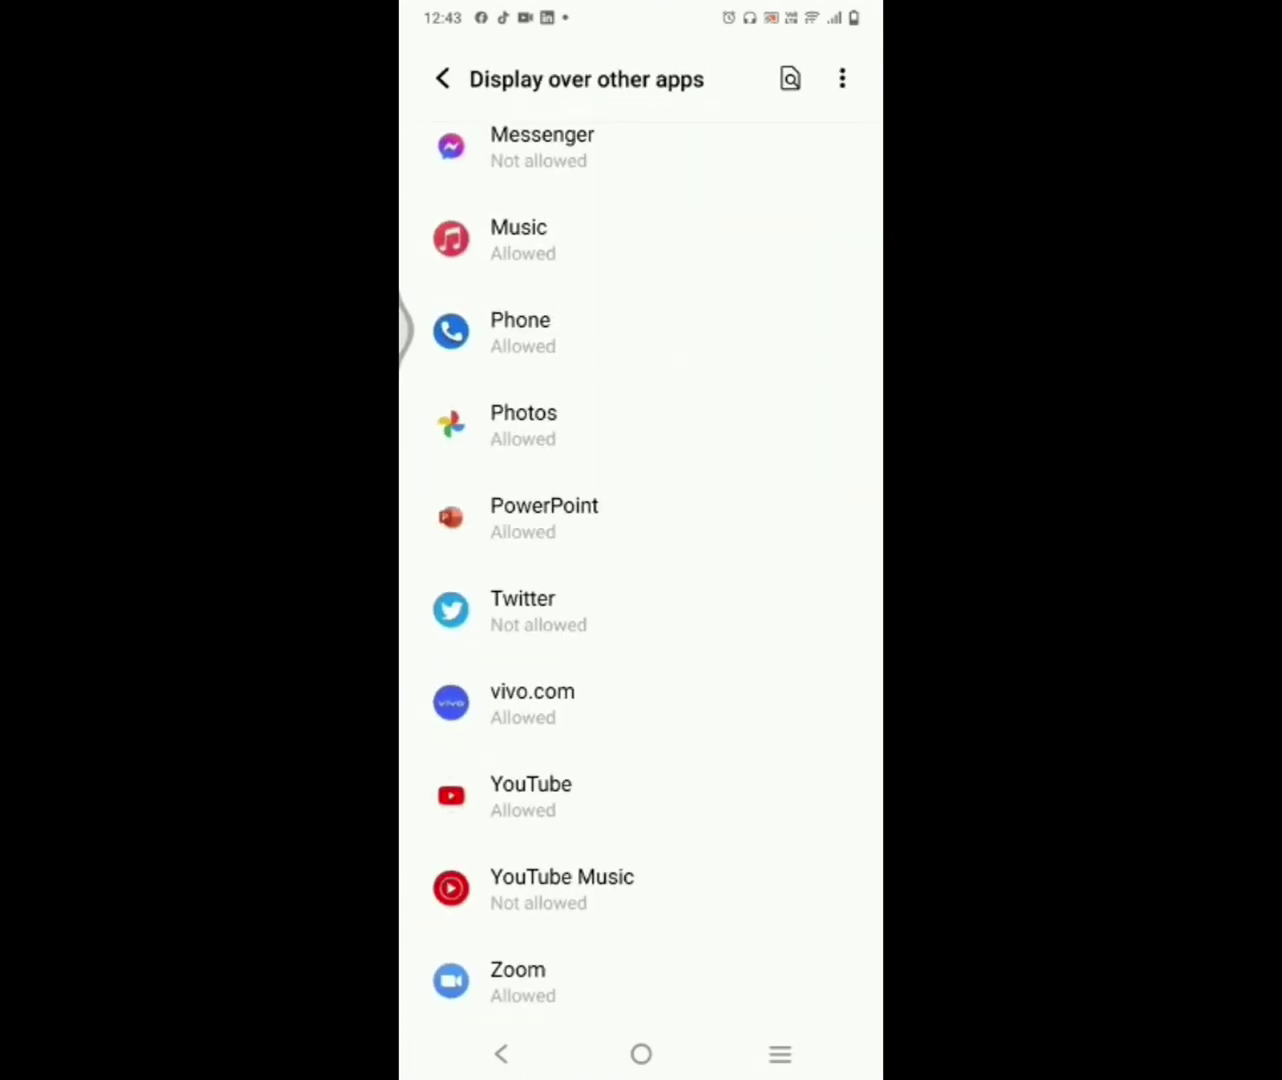
Share the phone's screen from Zoom, grant casting permission, and reopen the share sheet
click(441, 78)
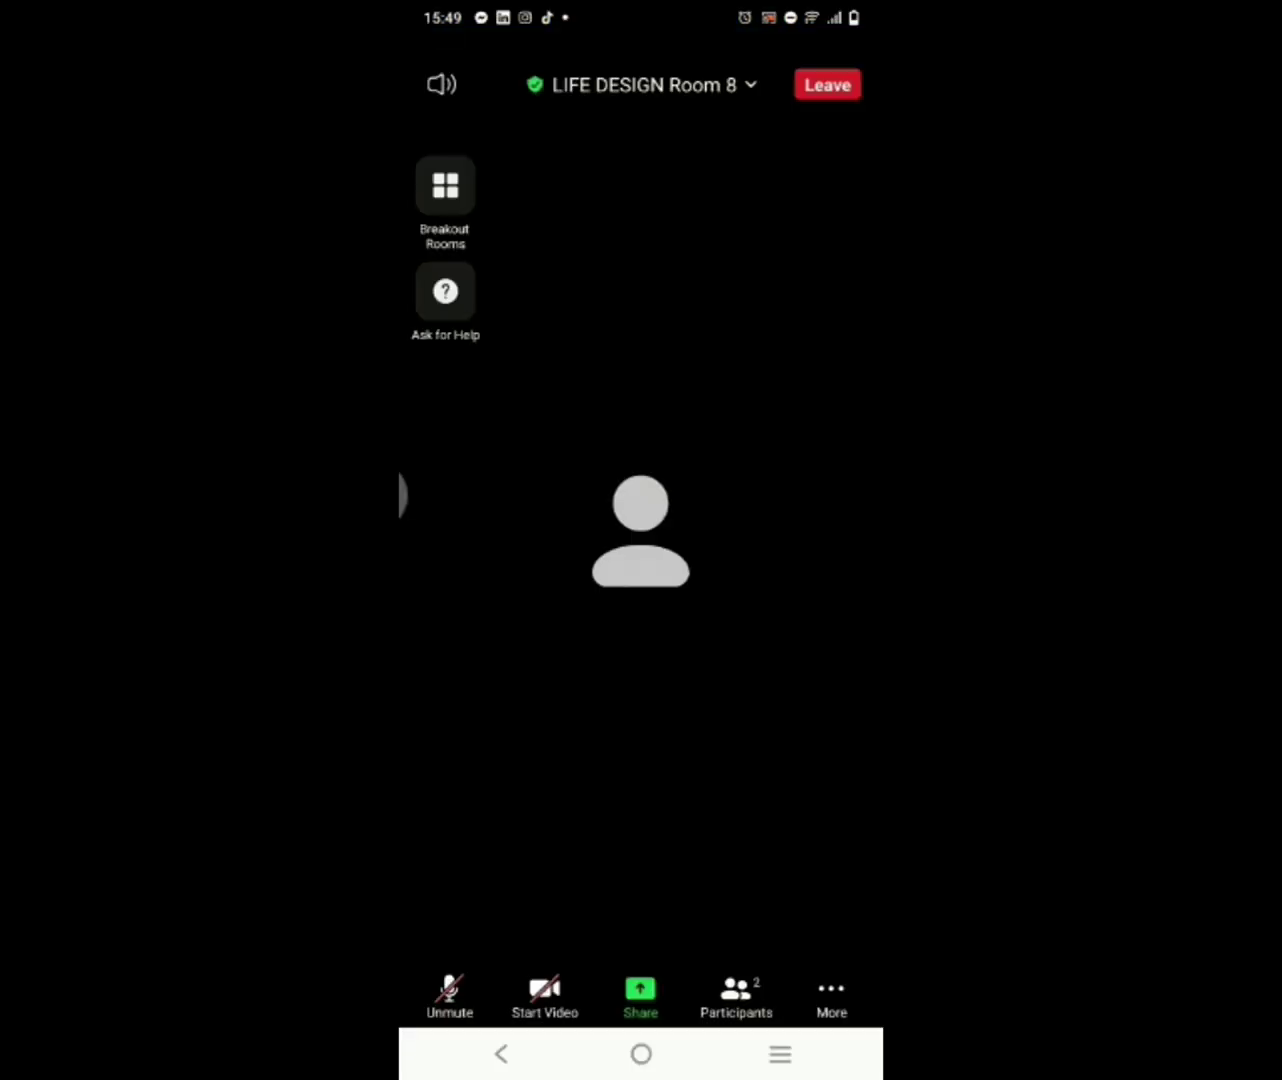
click(643, 998)
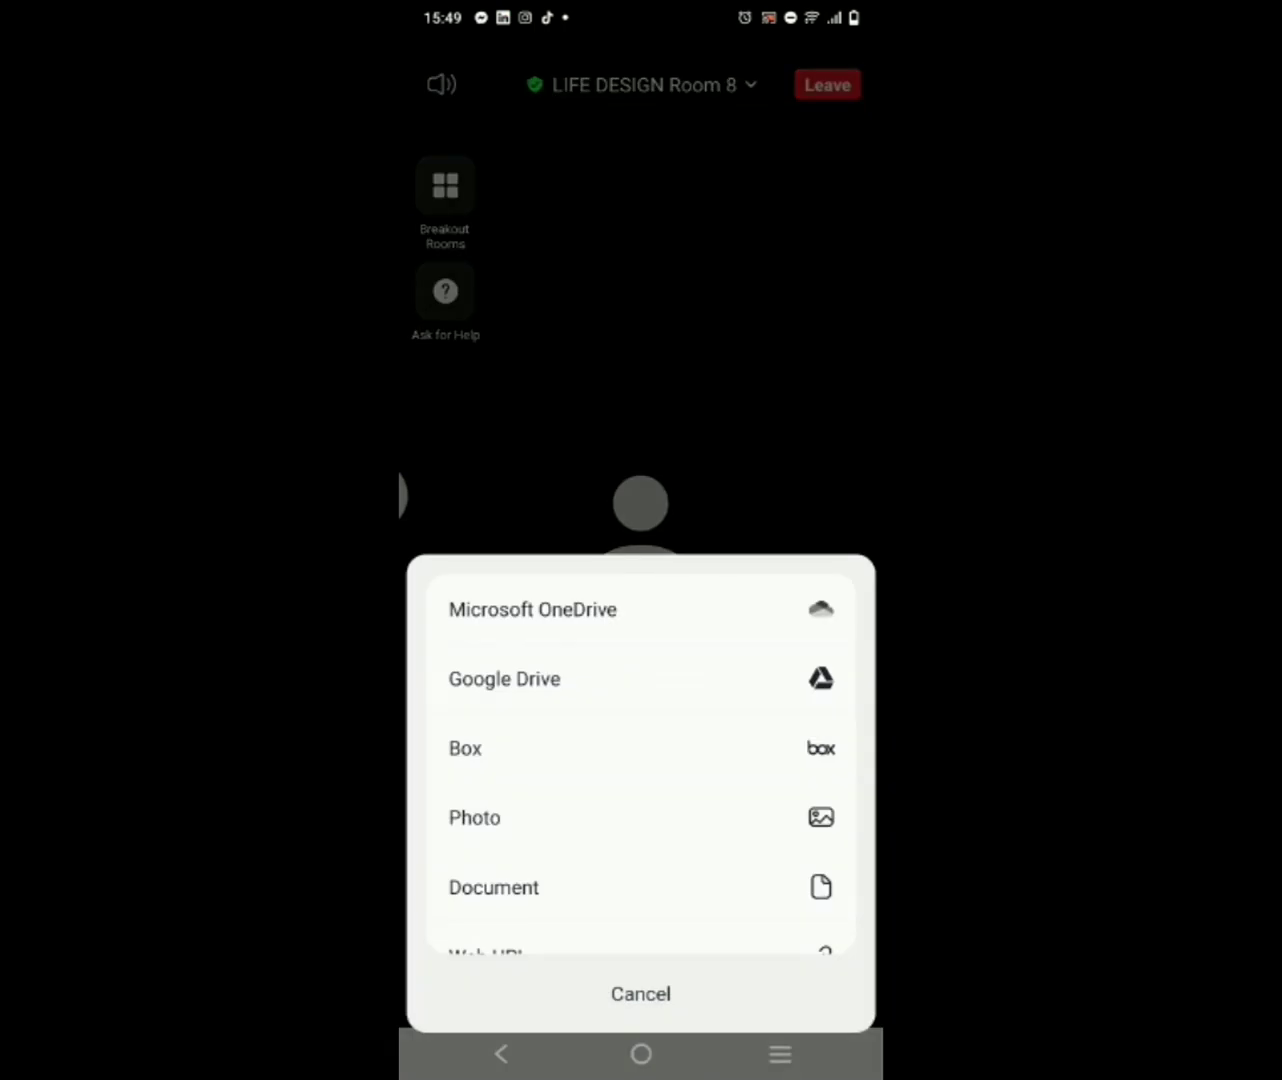
scroll(641, 761, down, 5)
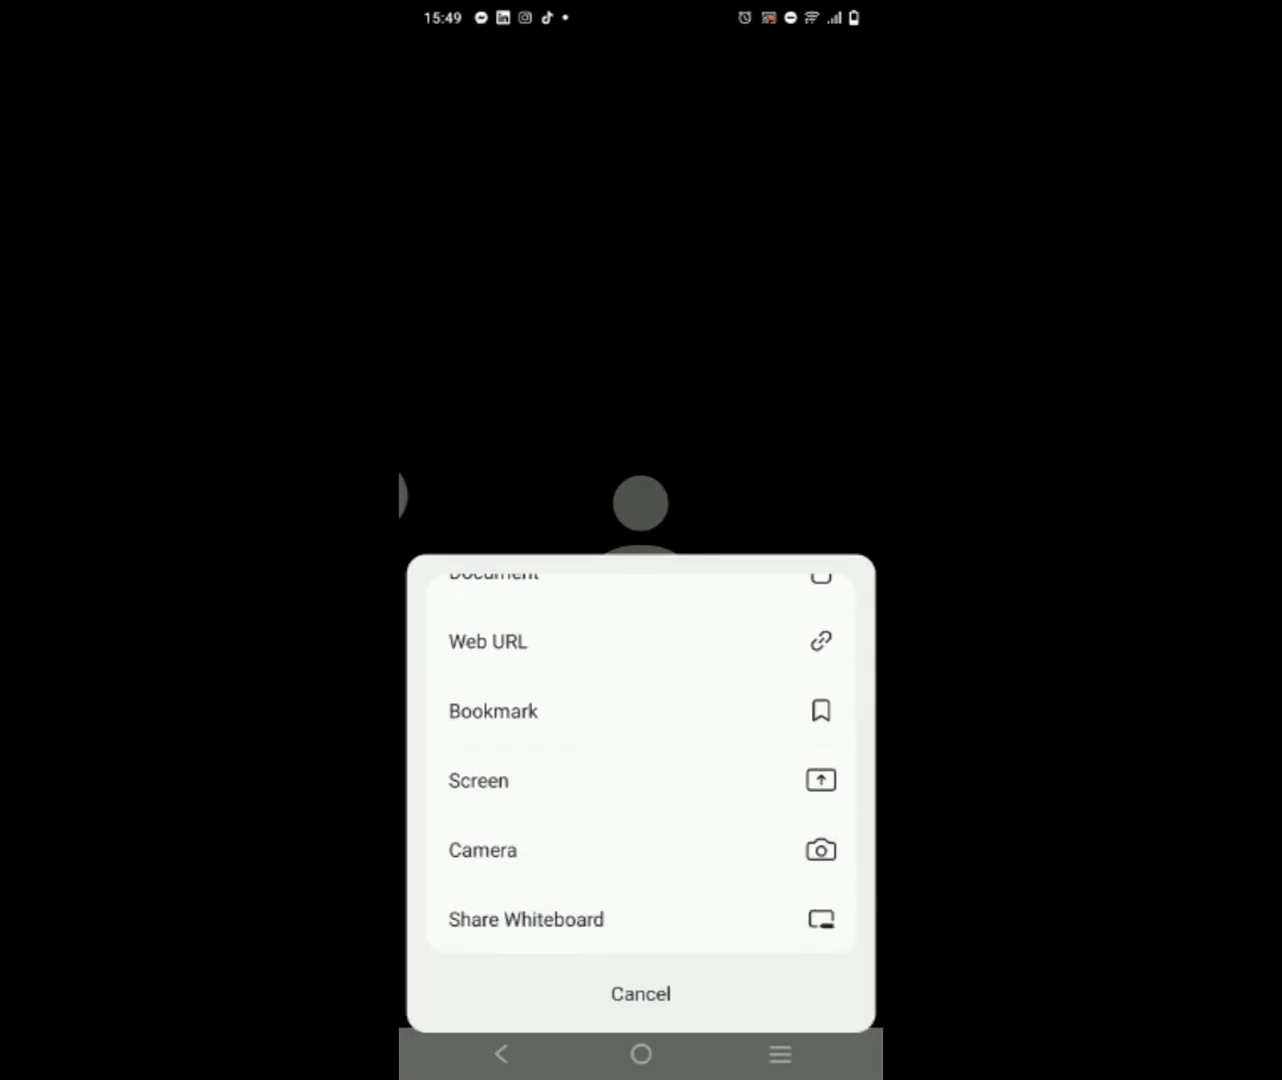
click(641, 780)
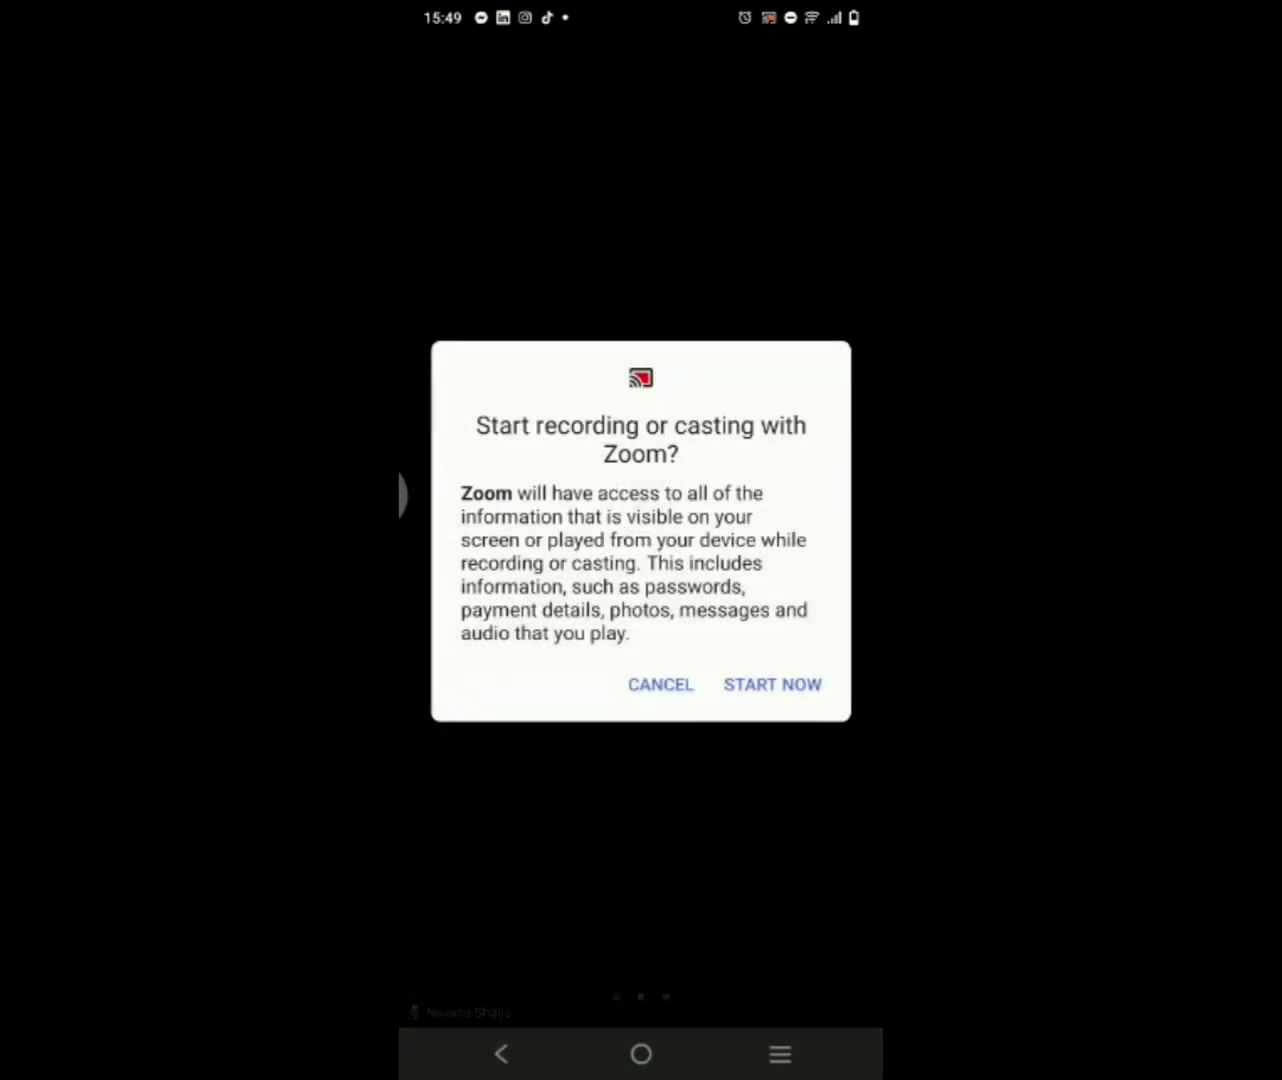
click(772, 684)
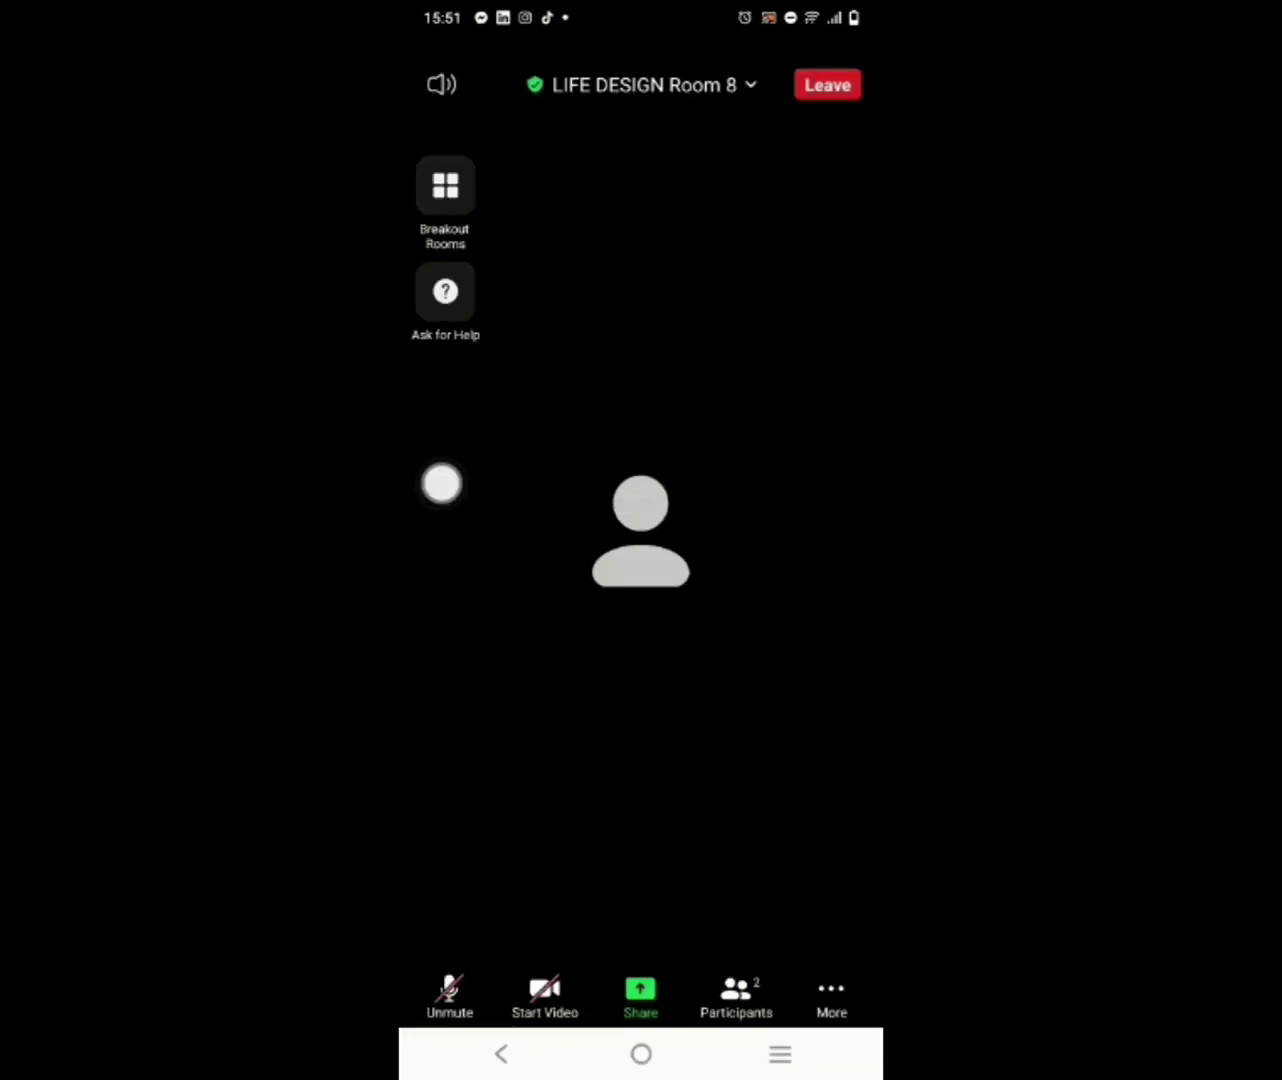
click(640, 992)
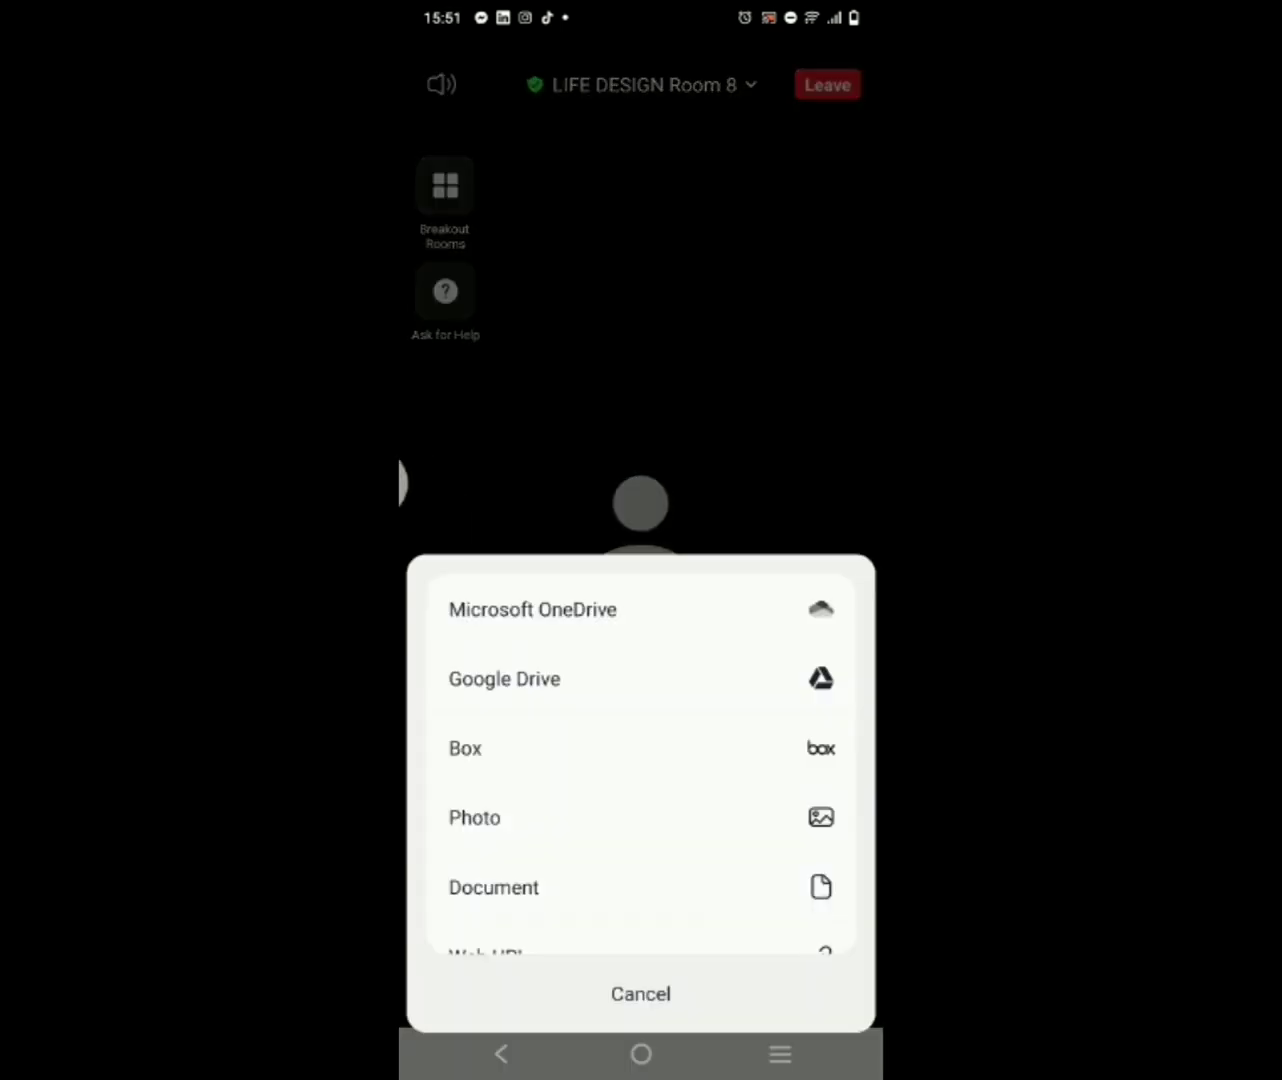
Switch to PowerPoint through recent apps, start its slide show, then bring Canva's card forward
click(780, 1054)
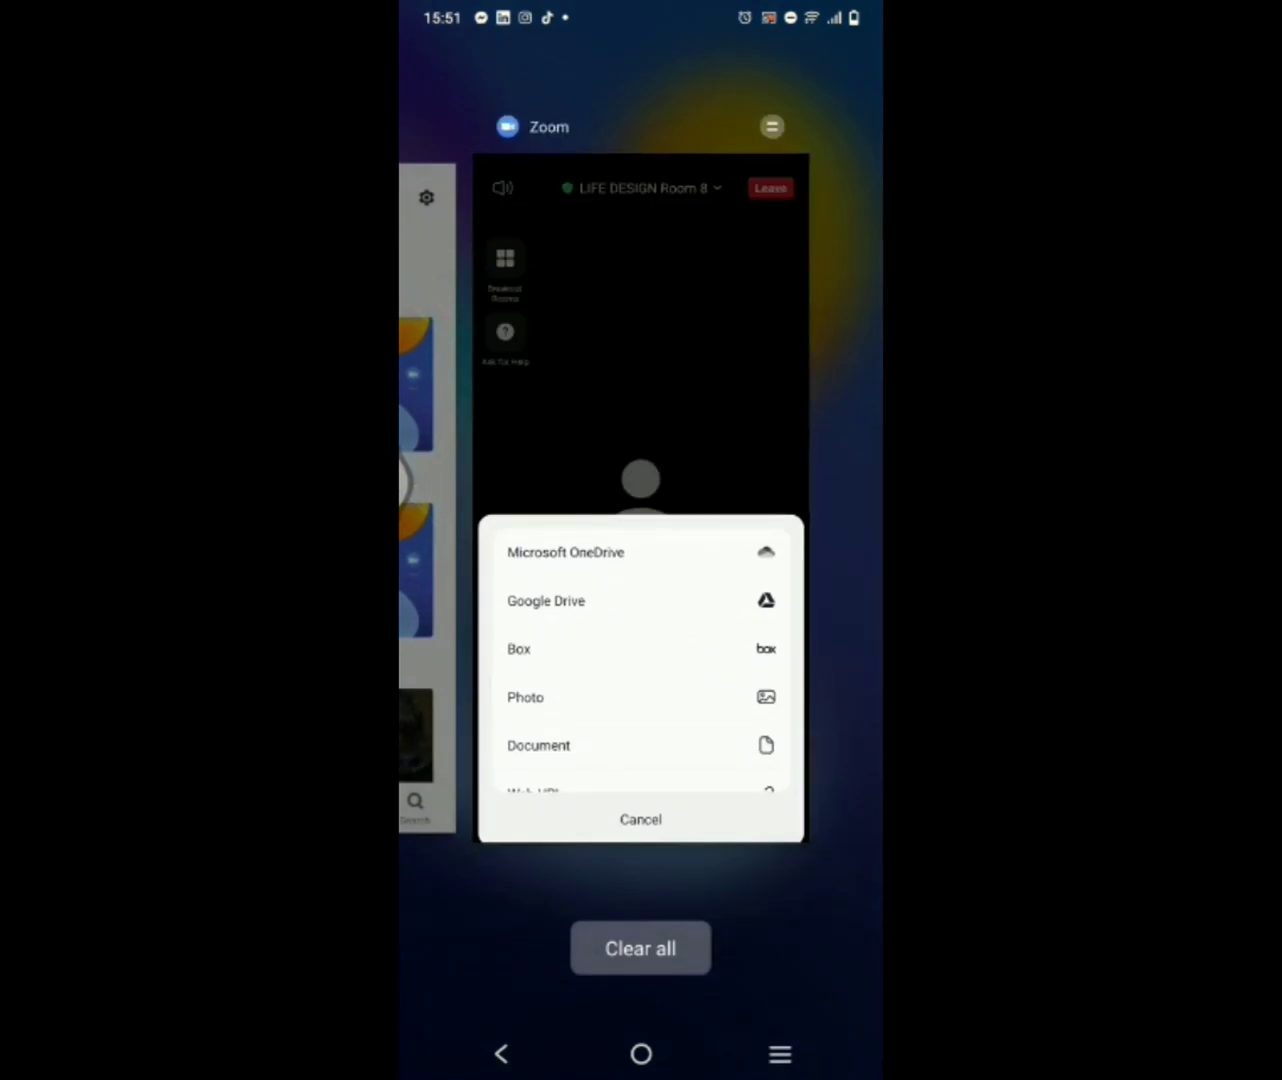
drag(571, 739, 838, 729)
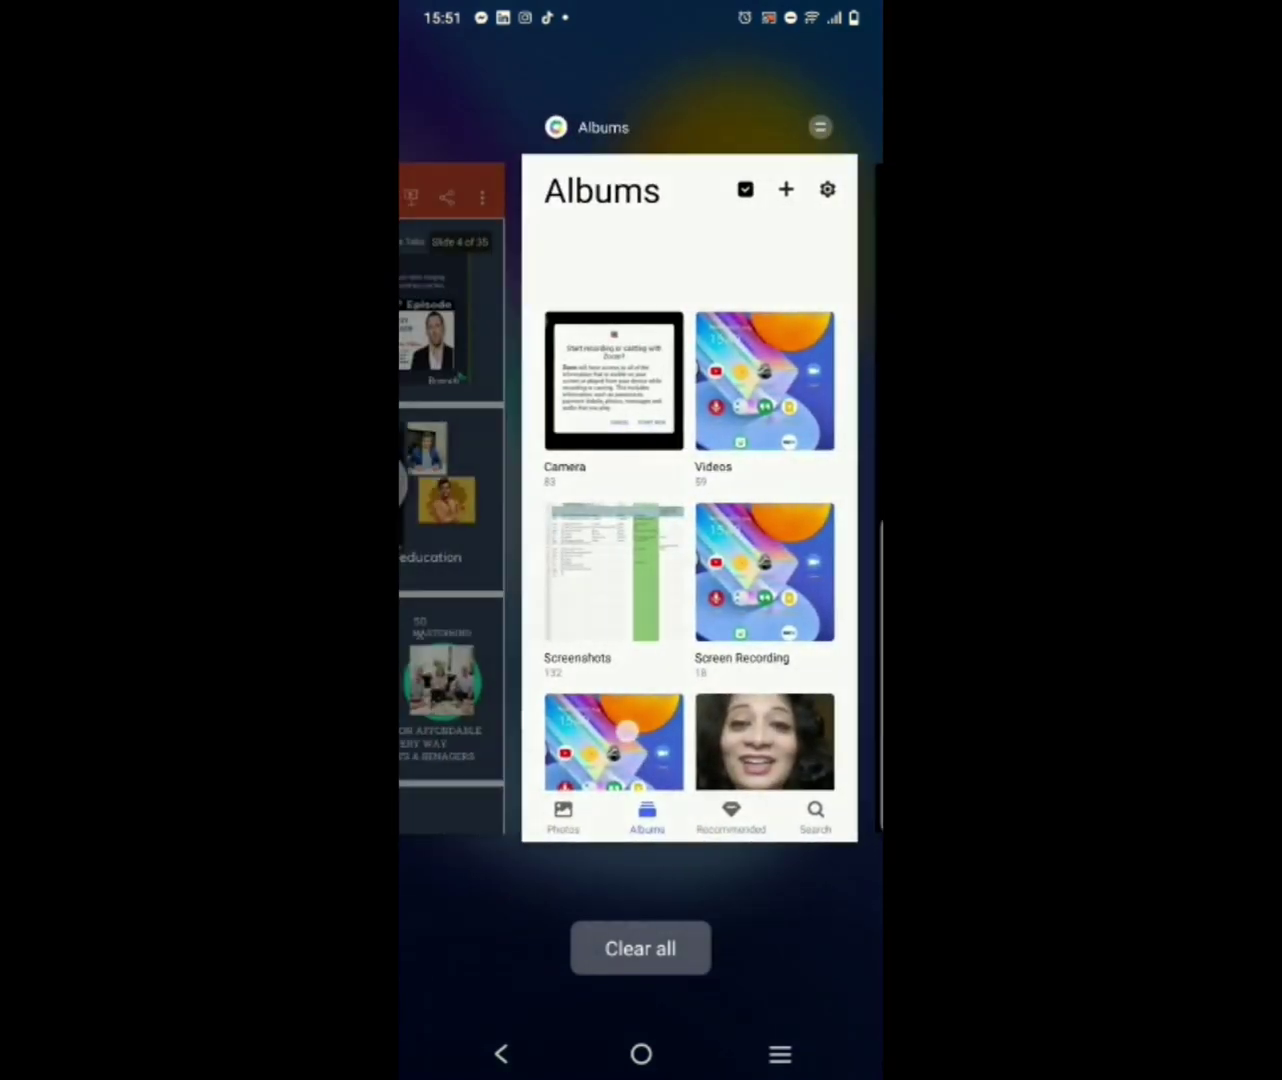
drag(561, 501, 801, 501)
click(641, 501)
click(752, 88)
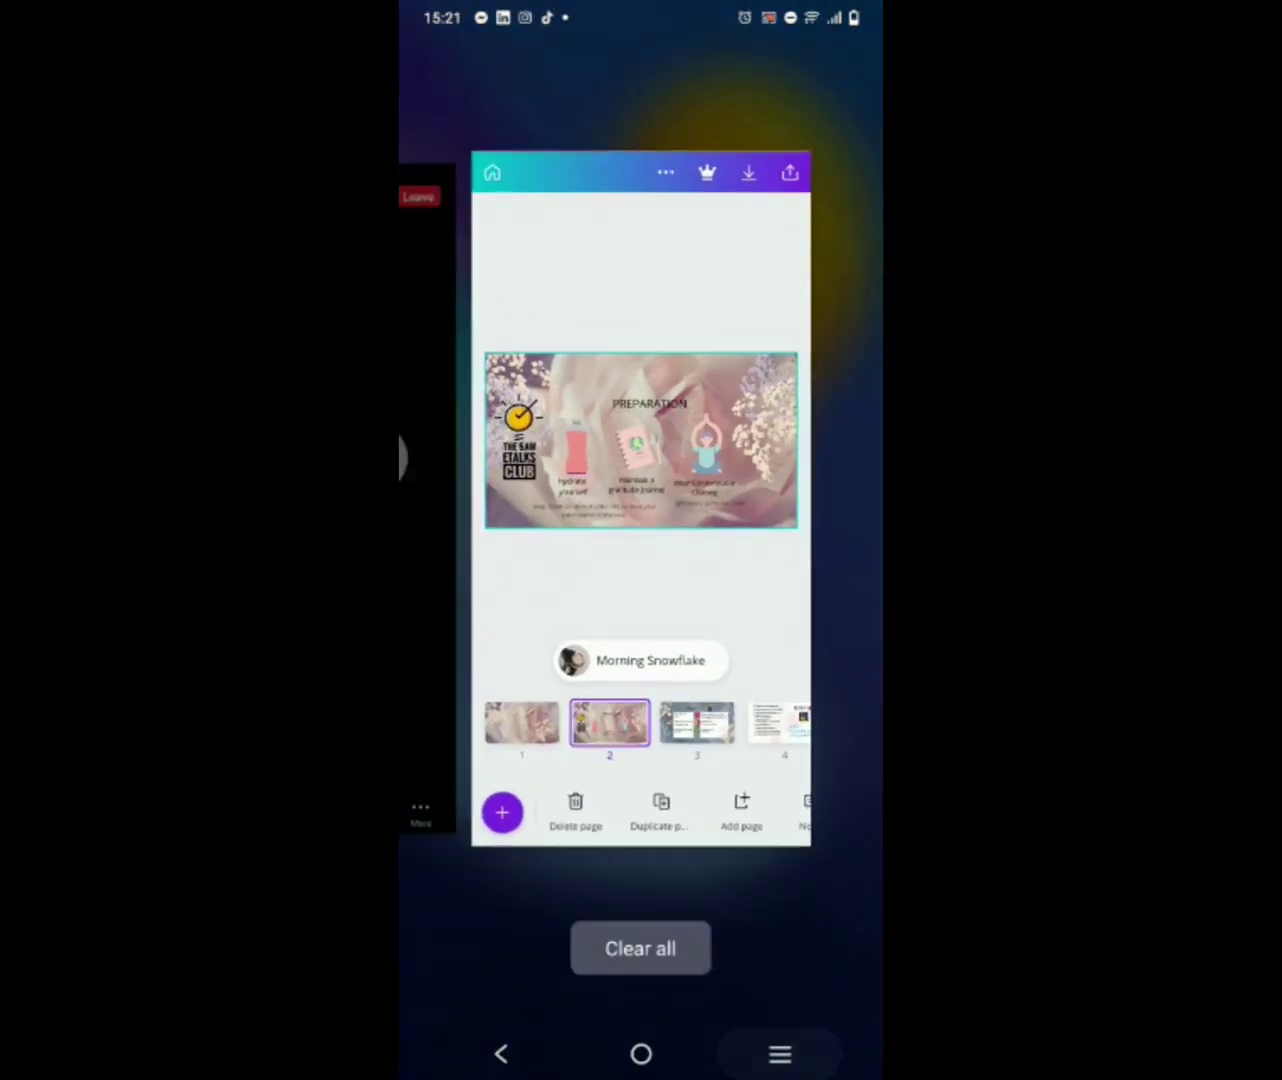
Return to the Zoom meeting from recent apps and choose to share the whole screen
drag(561, 501, 861, 500)
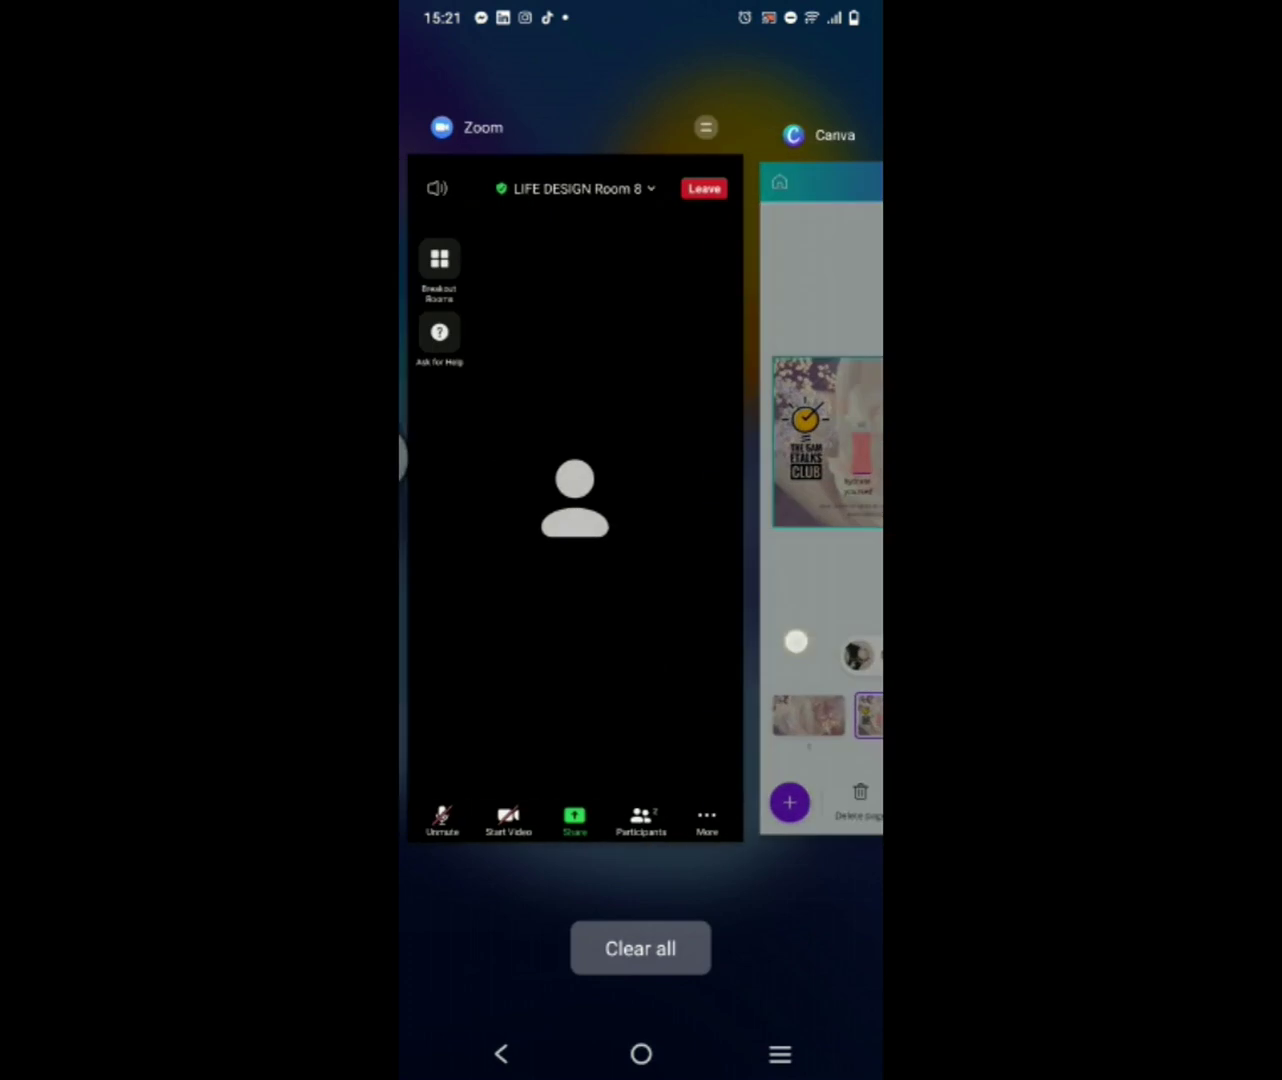
click(641, 500)
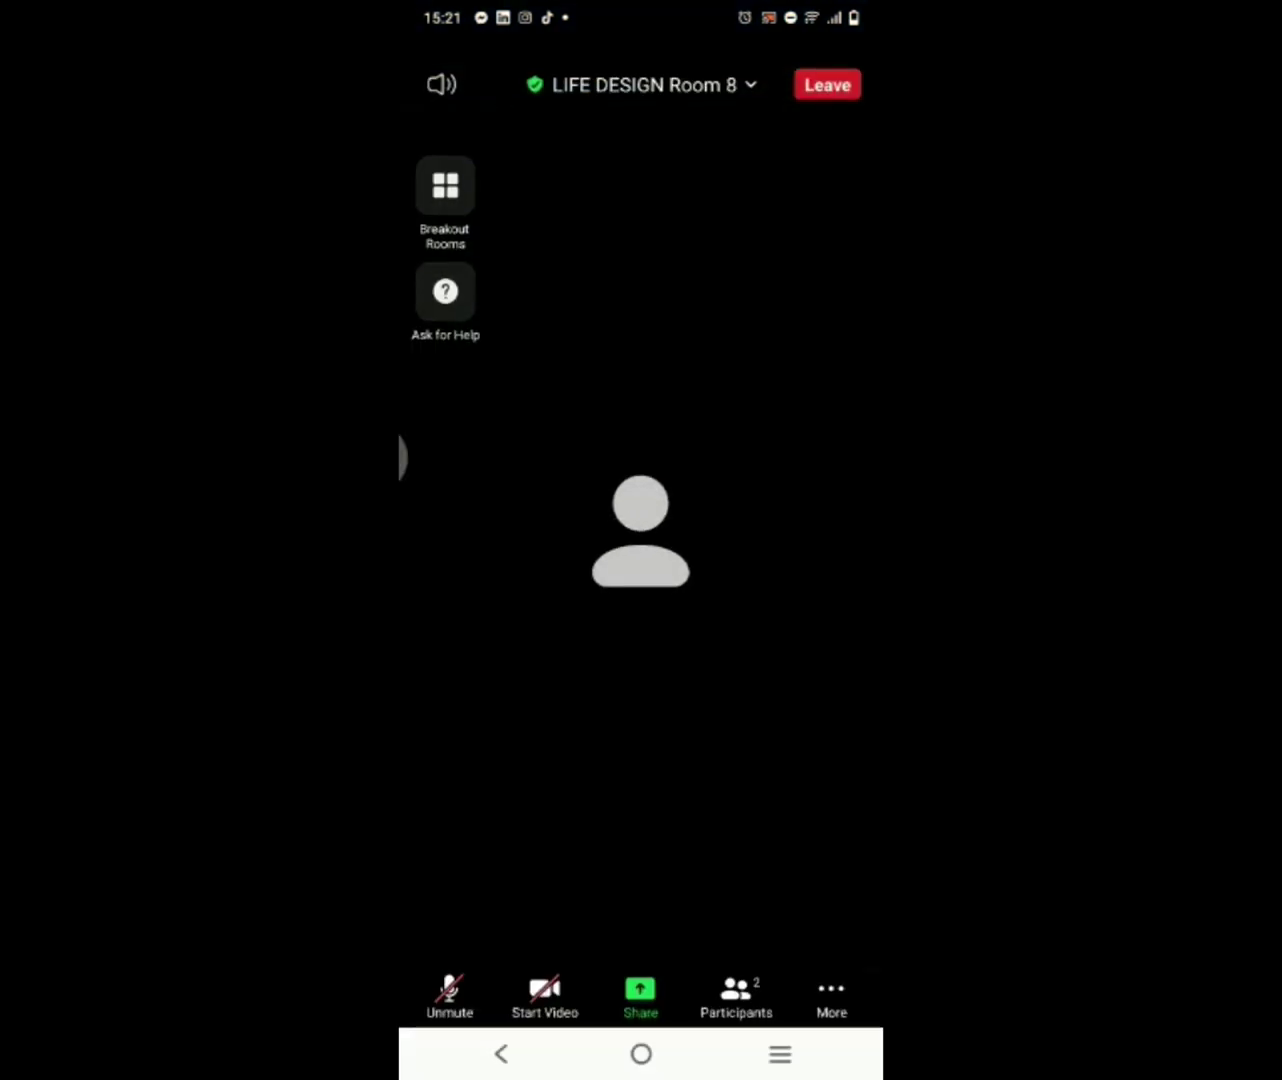
click(640, 996)
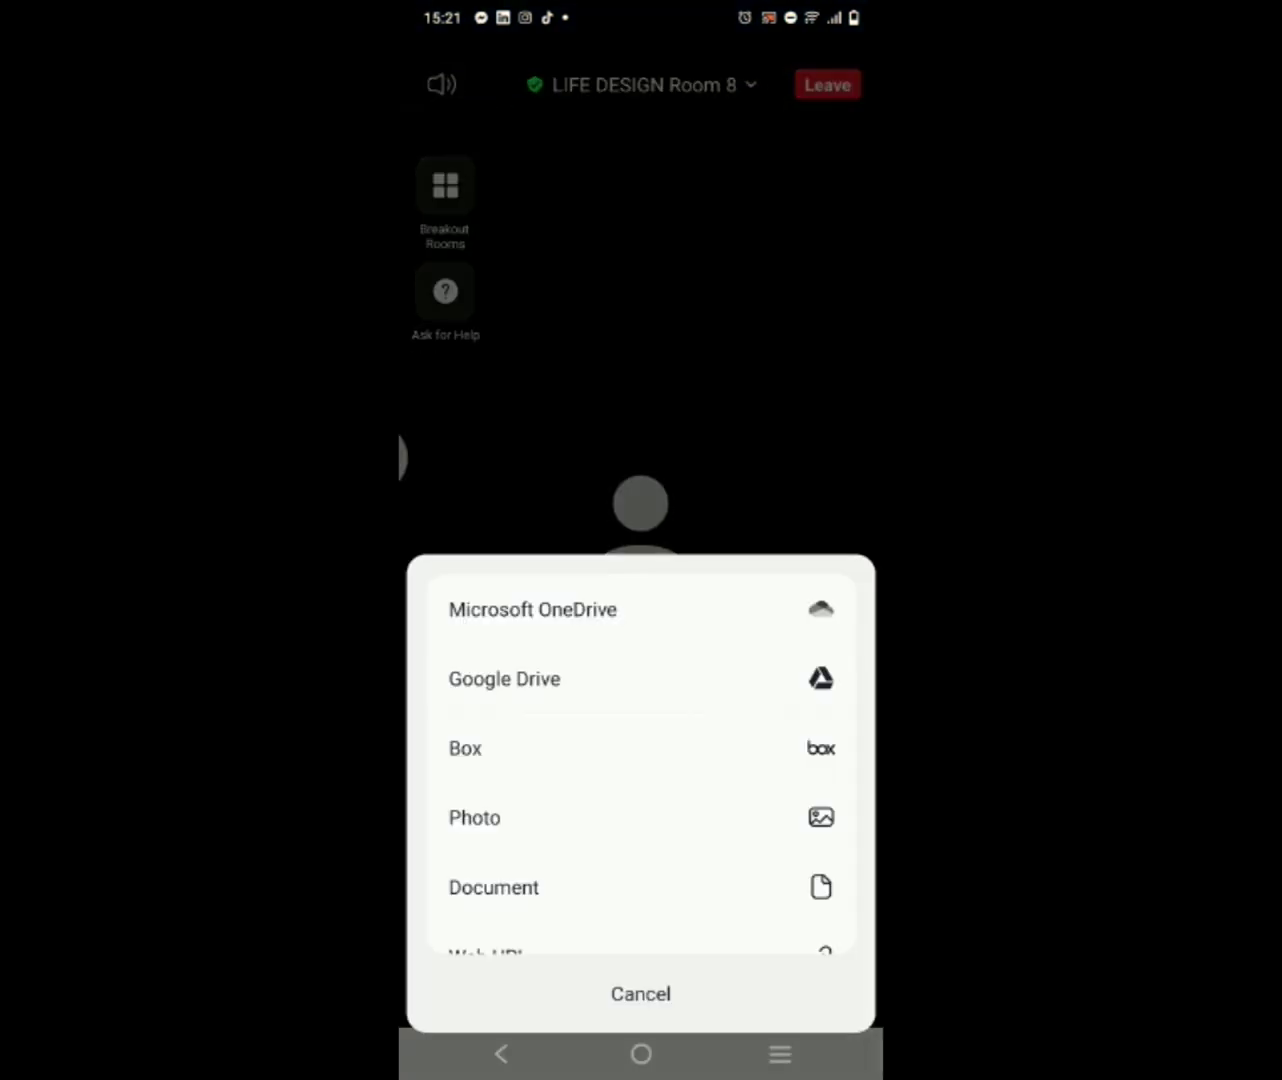
scroll(641, 761, down, 5)
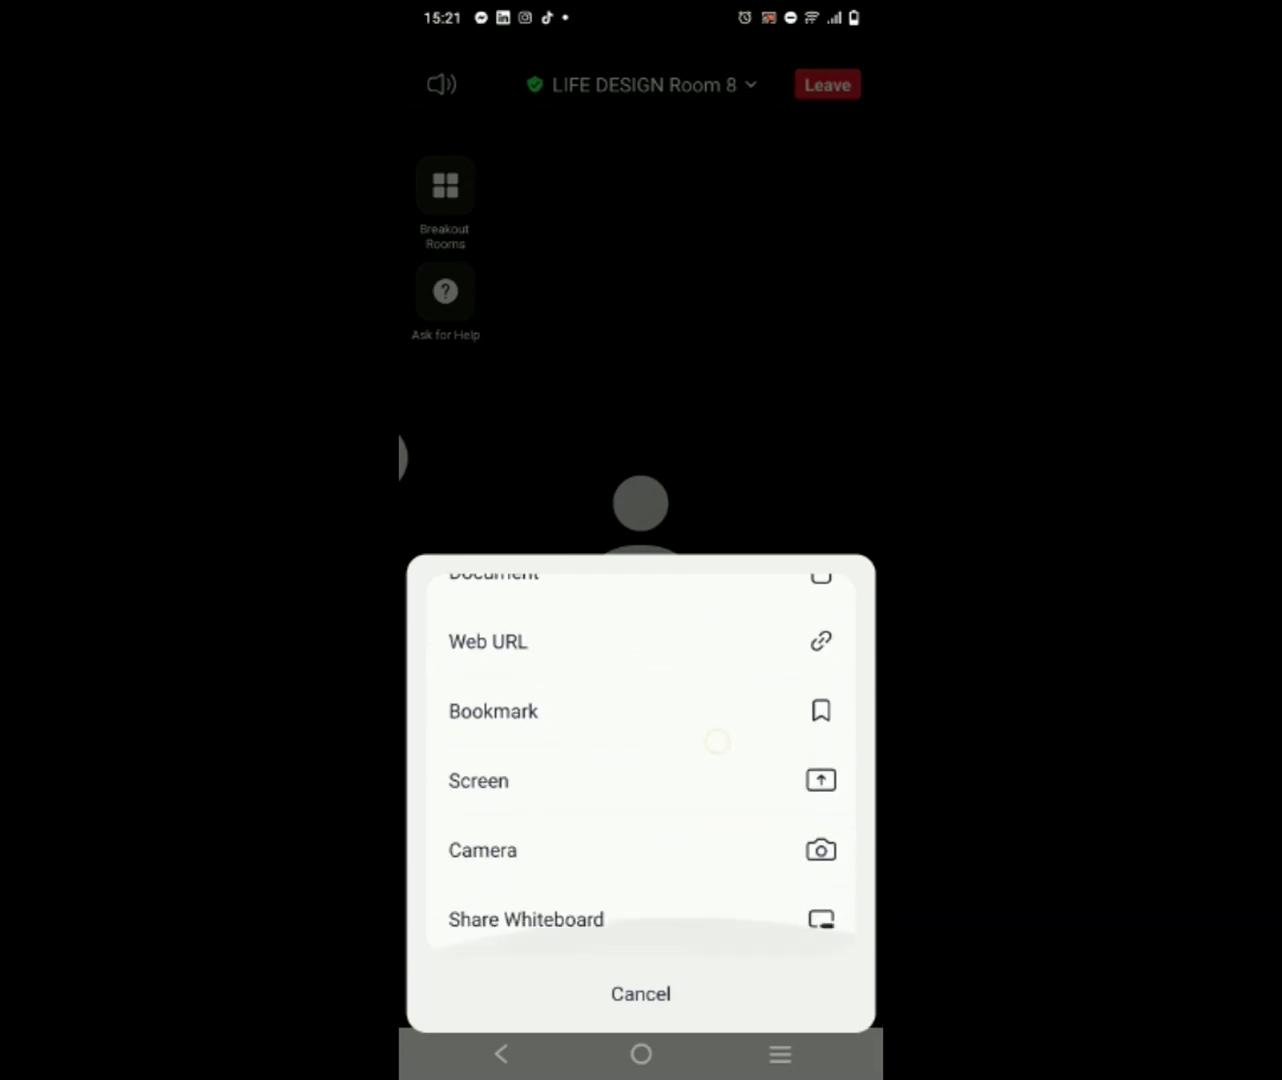
click(547, 793)
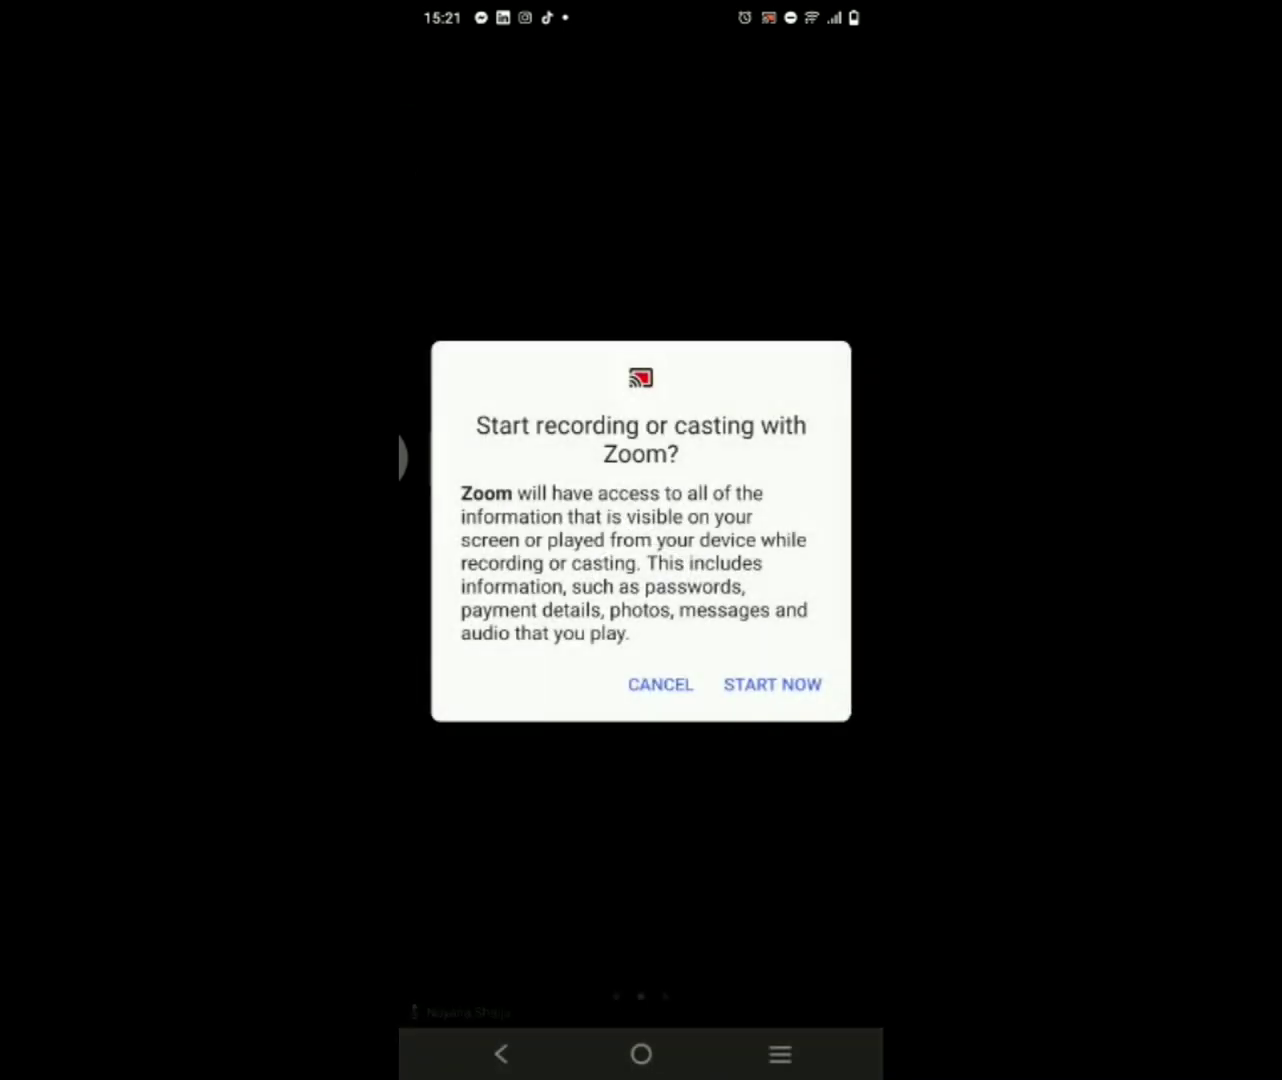
Grant screen casting, present the 26-slide Canva deck full screen, and advance a slide
click(772, 681)
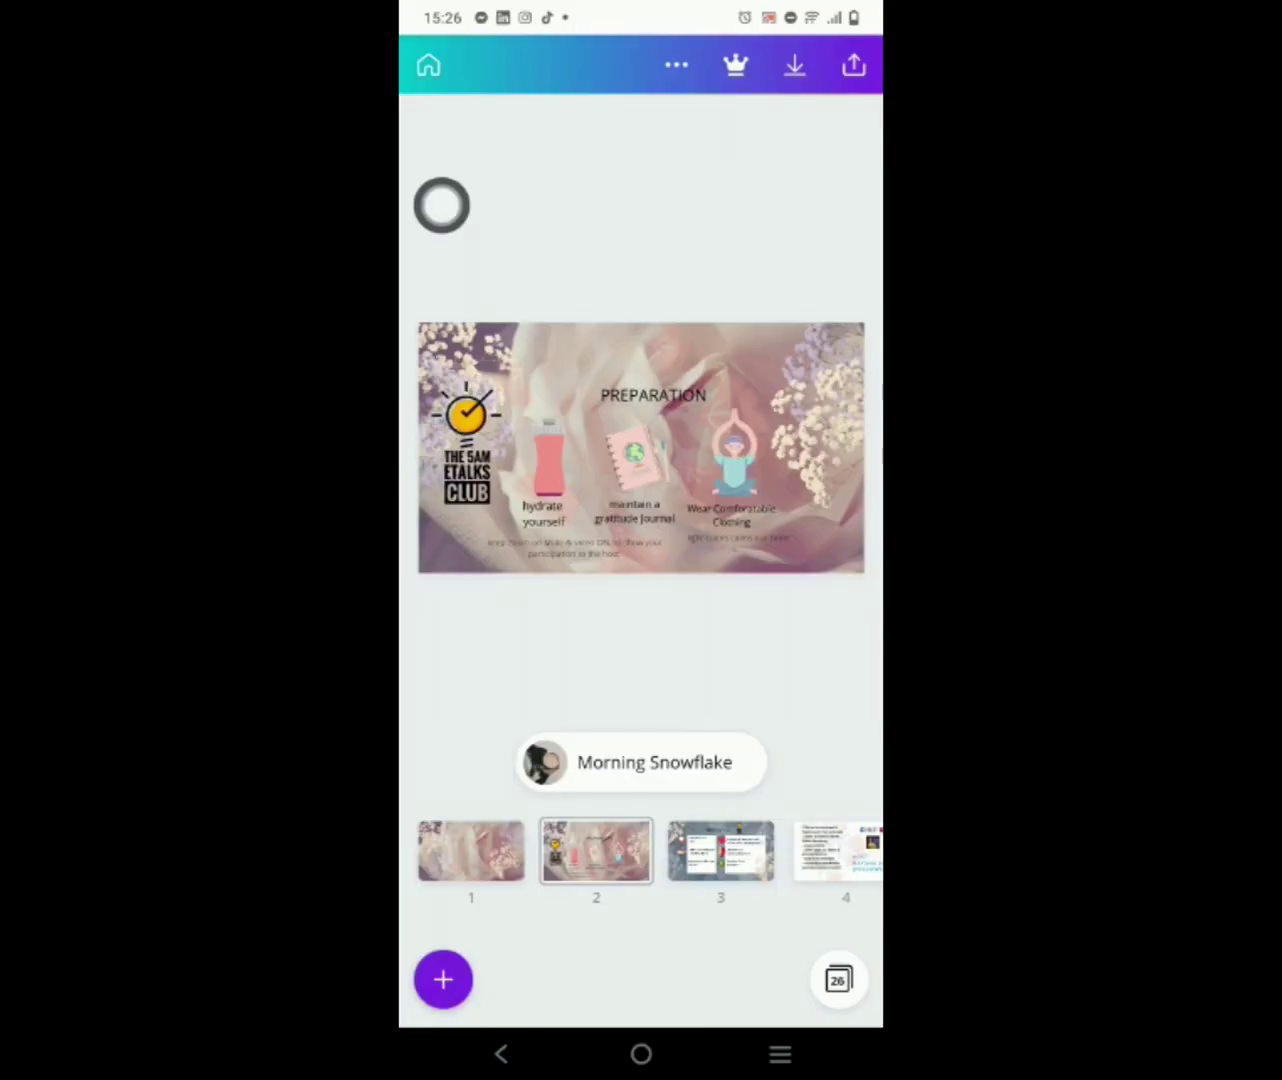
click(853, 66)
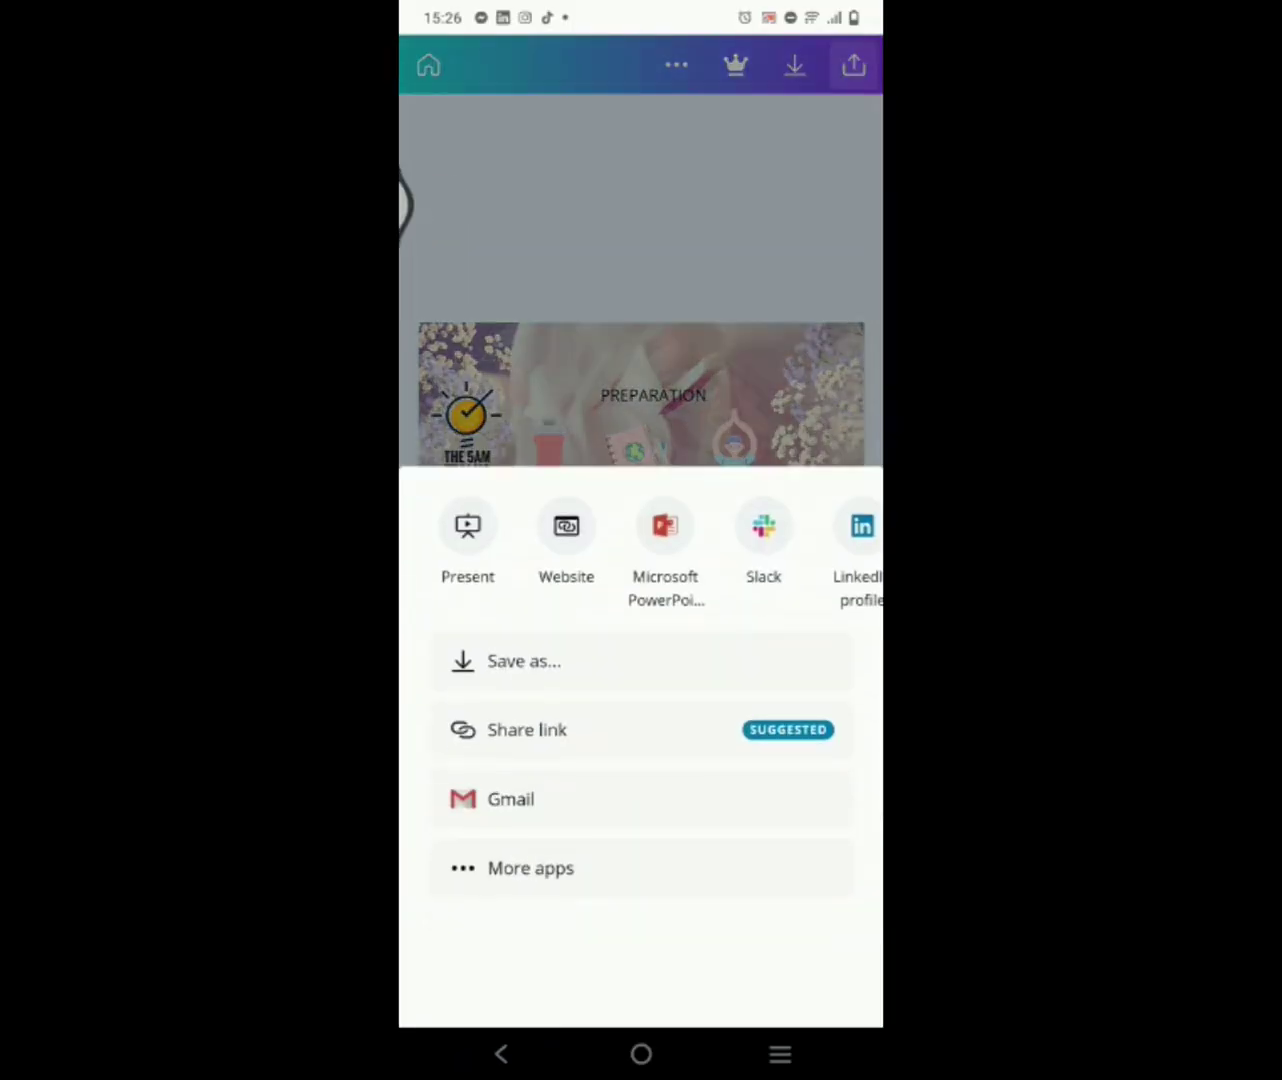
click(468, 525)
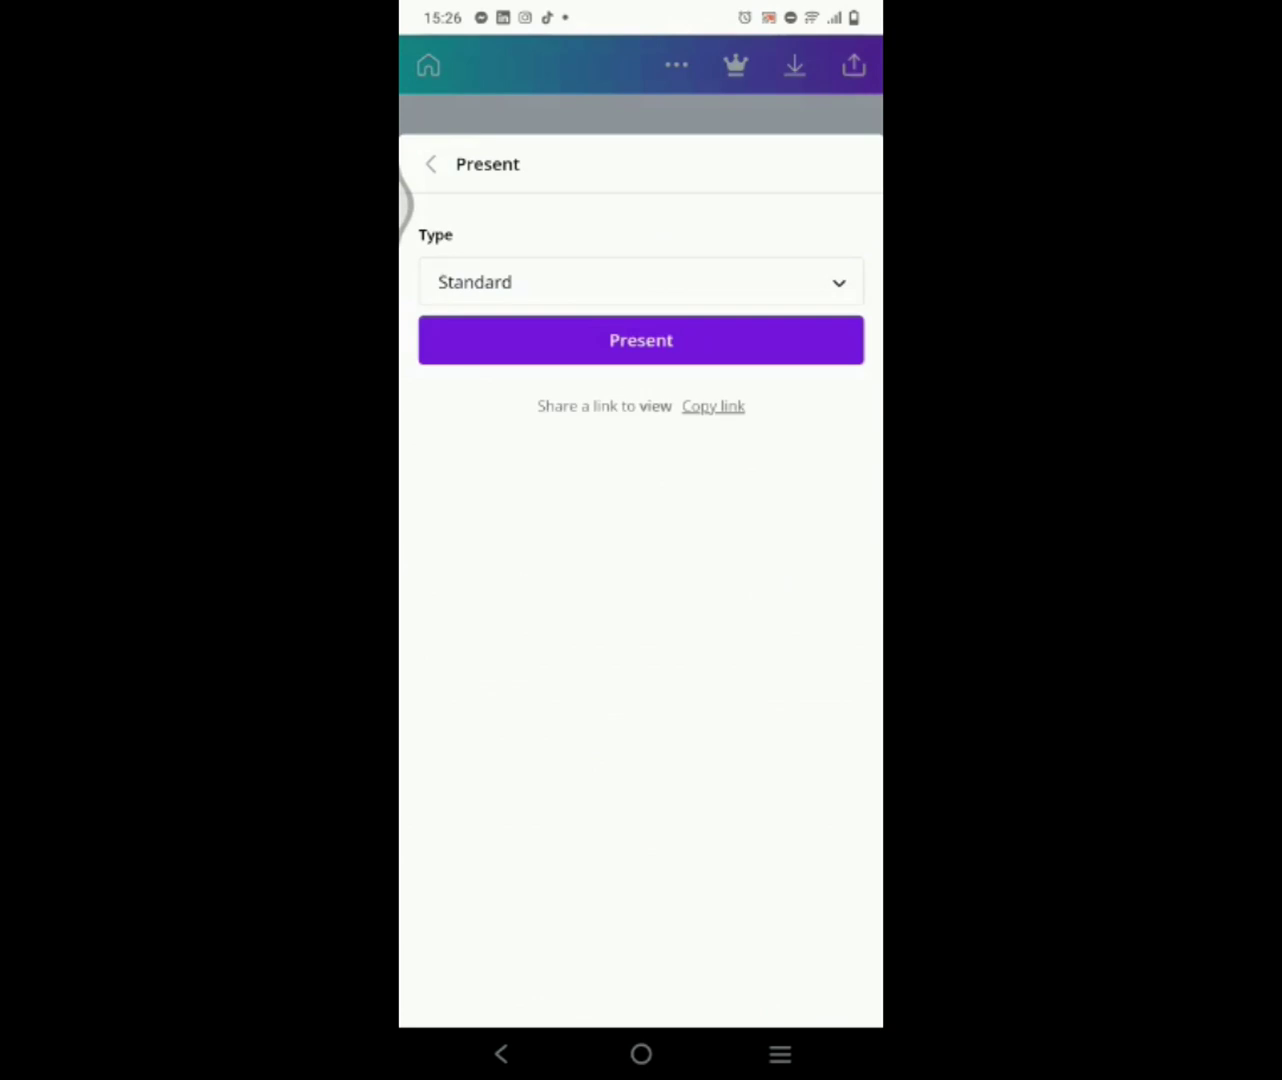
click(641, 339)
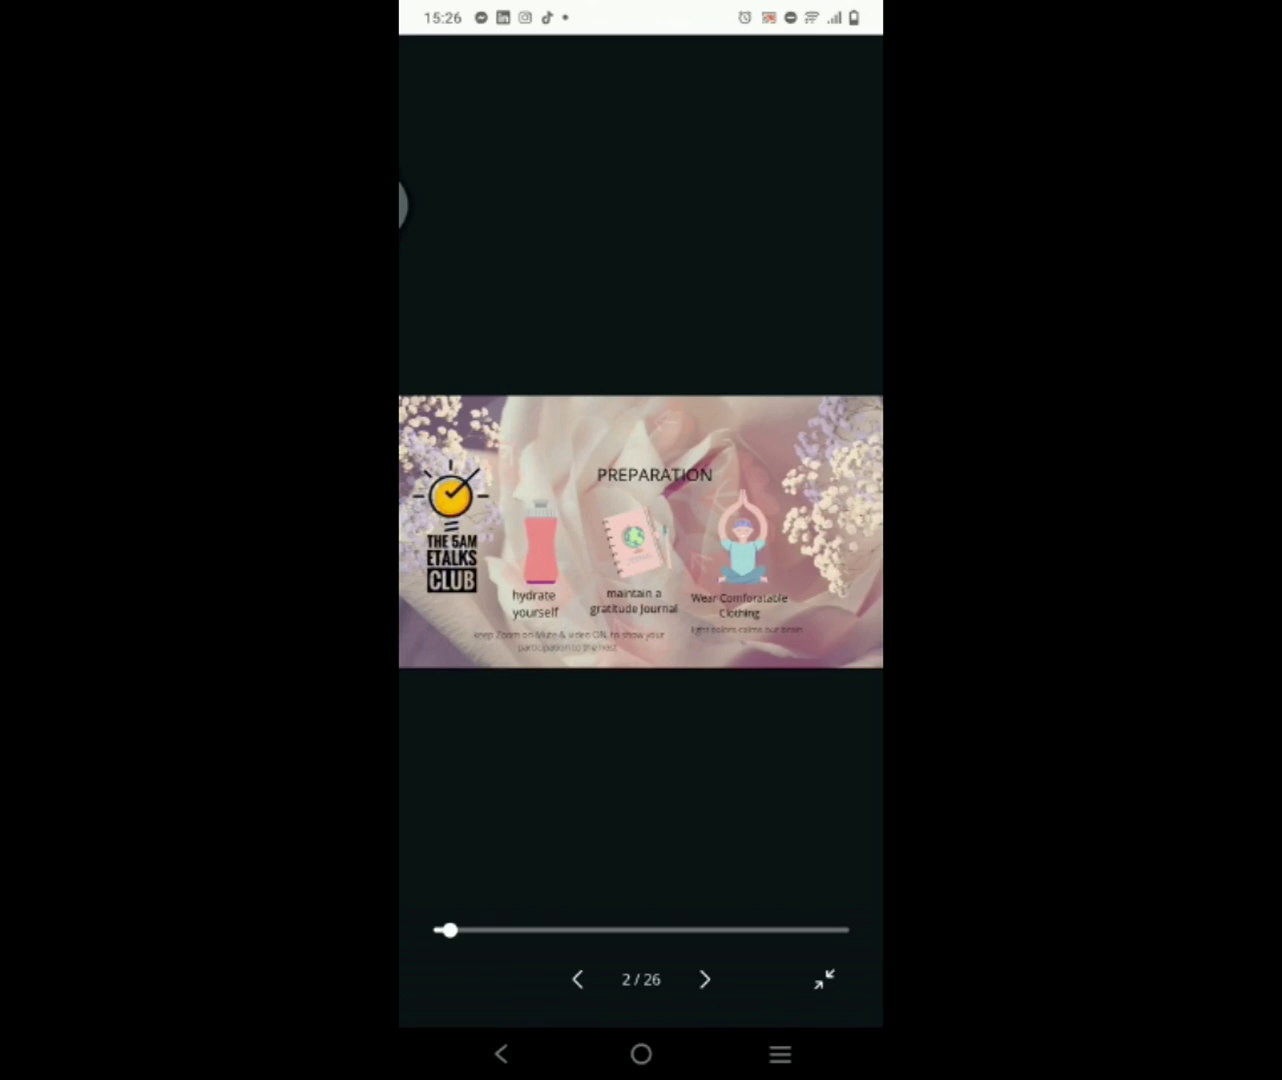
click(686, 628)
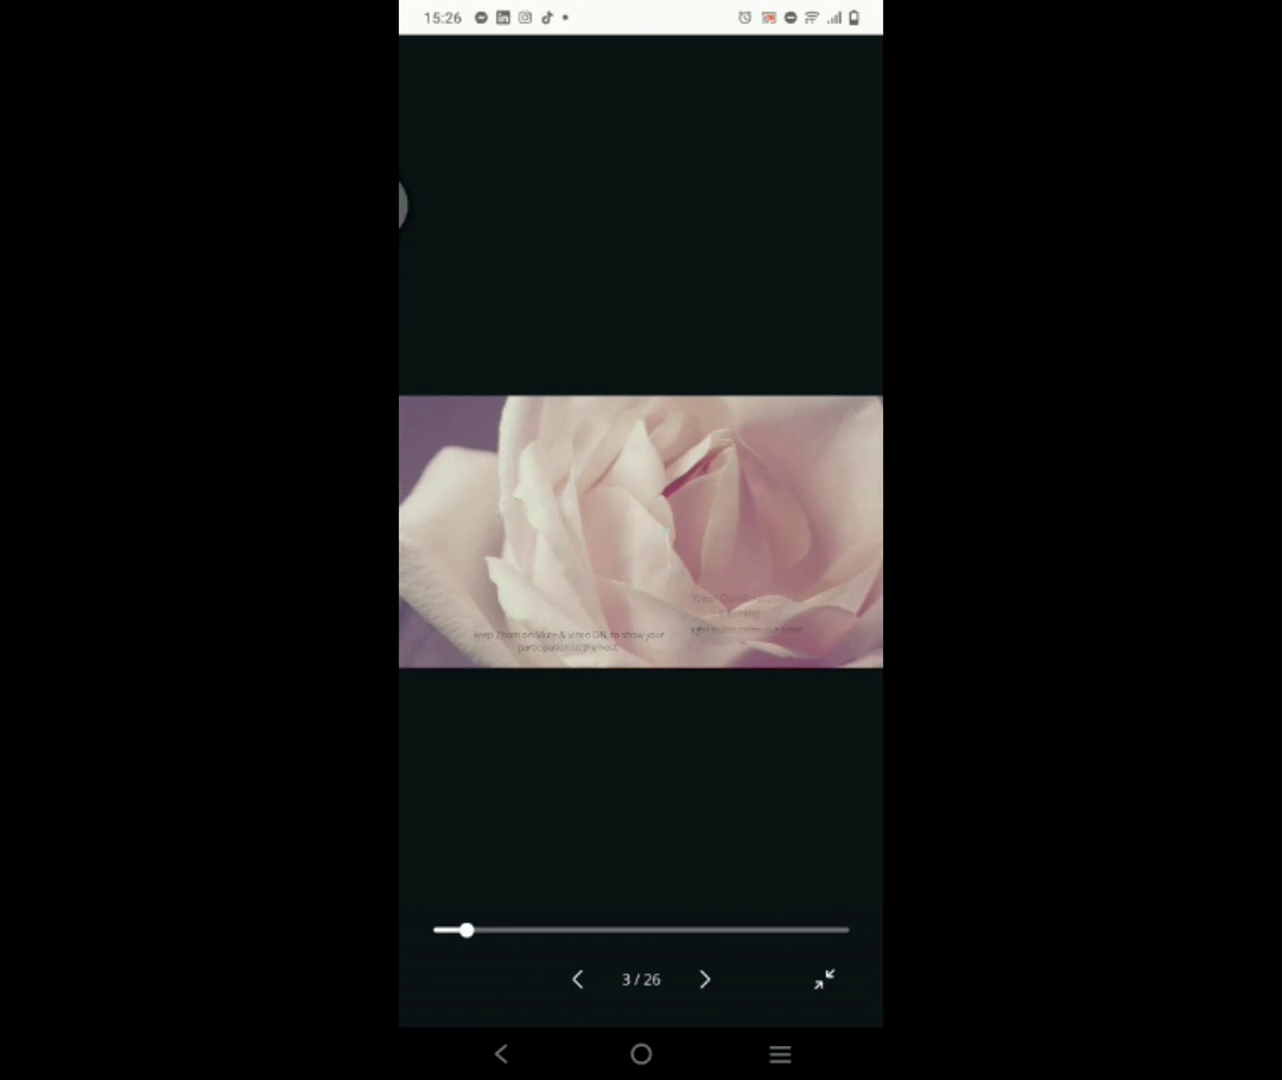